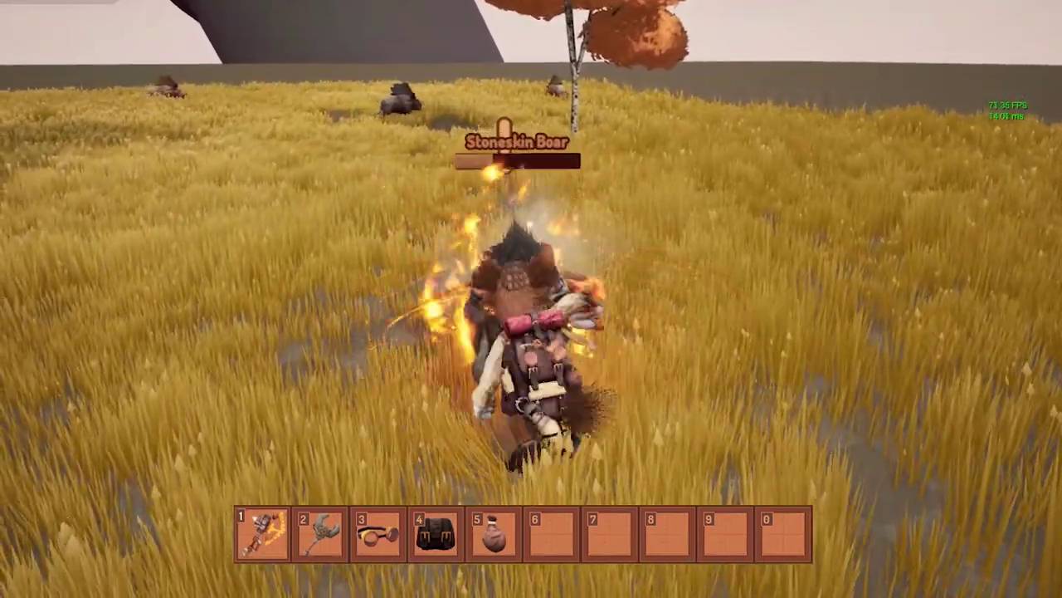
# Fight the Stoneskin Boar and run on through the grass field.
pyautogui.press('w')
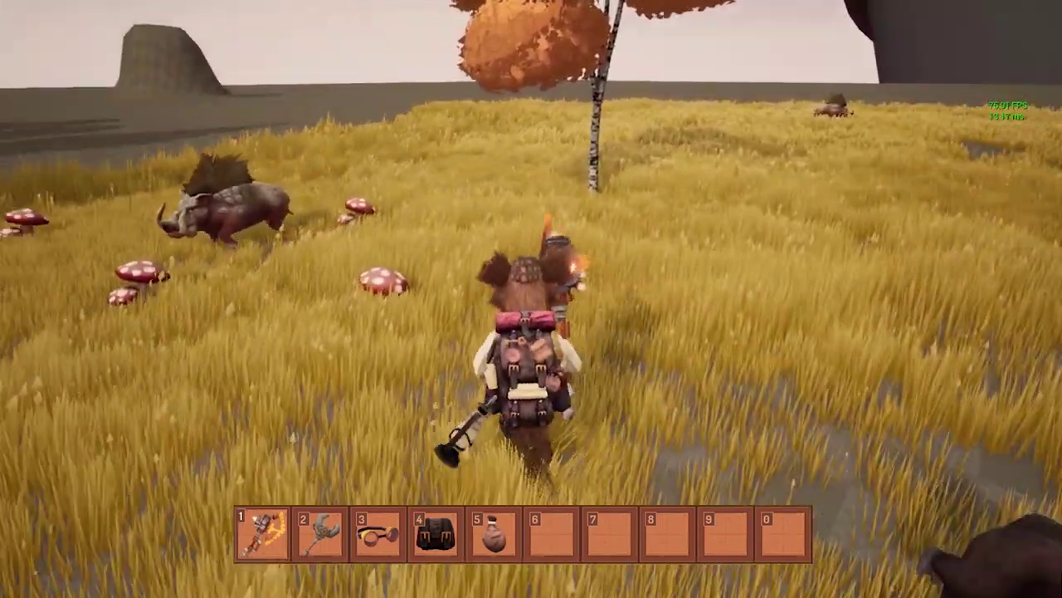
pyautogui.press('w')
# Talk to the Blacksmith and ask whether there are any quests.
pyautogui.press('e')
pyautogui.press('e')
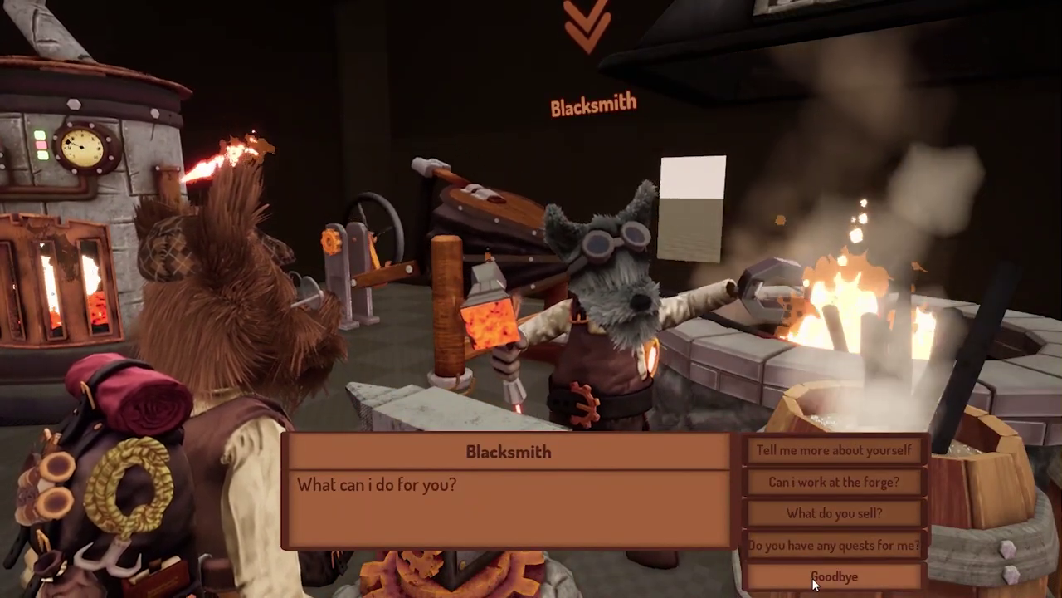
pyautogui.click(833, 552)
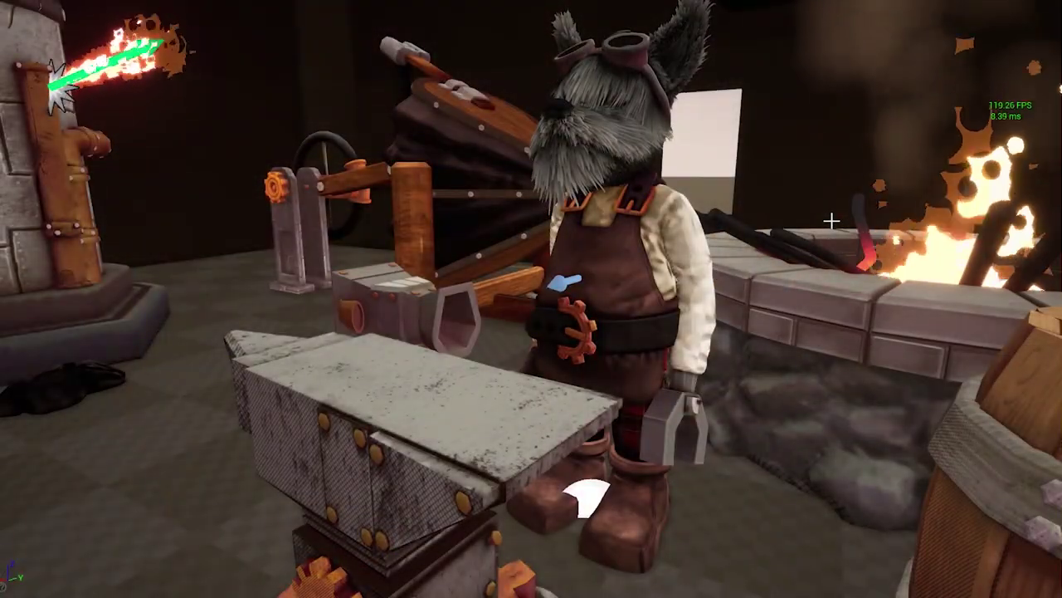
pyautogui.press('s')
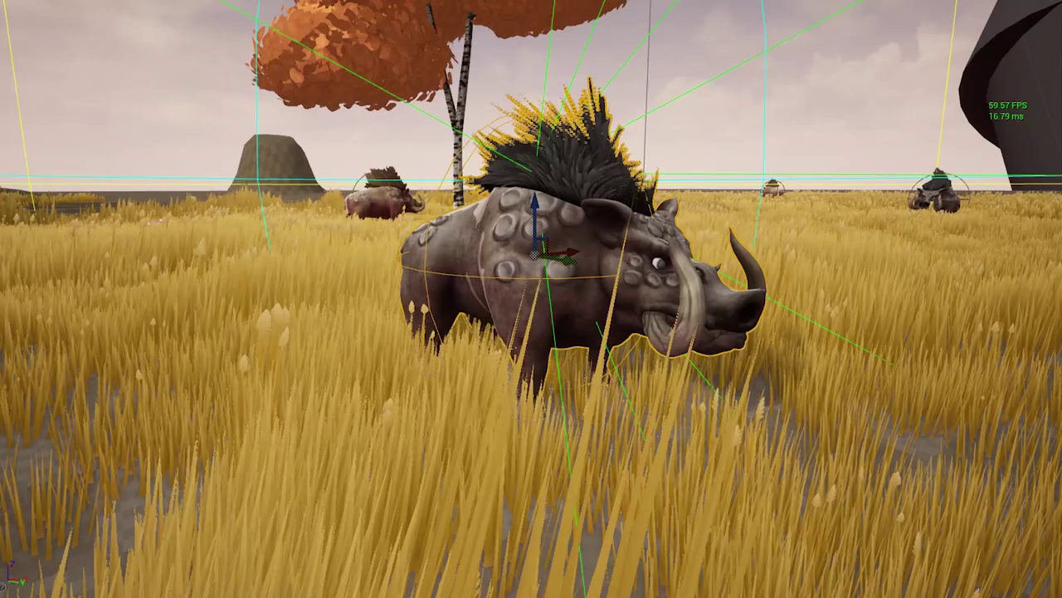
pyautogui.moveTo(951, 156); pyautogui.dragTo(1030, 50, button='right')
pyautogui.press('s')
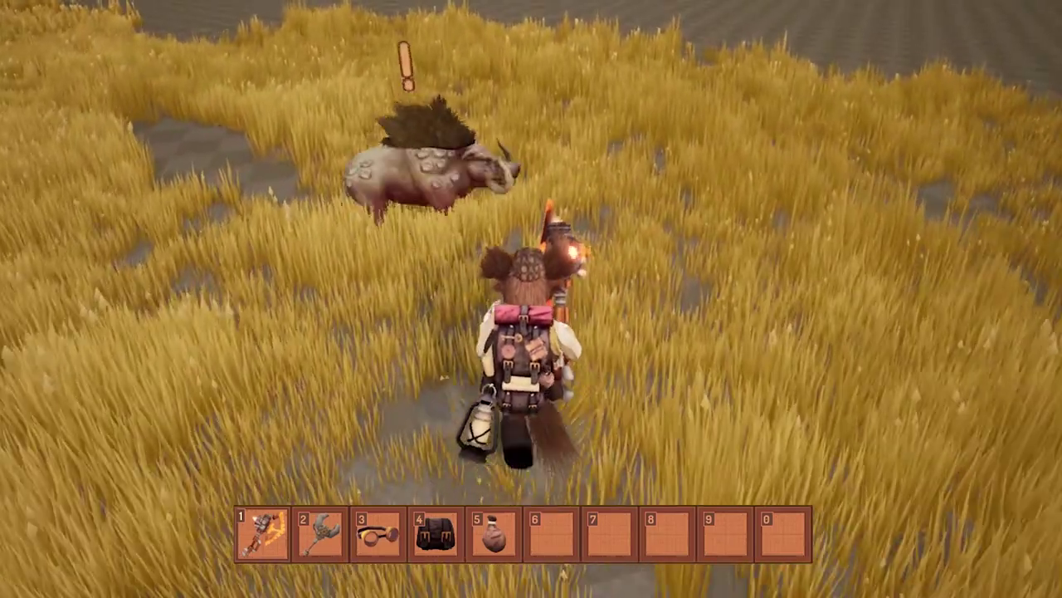
# Move around the boar and back away across the grass field.
pyautogui.press('s')
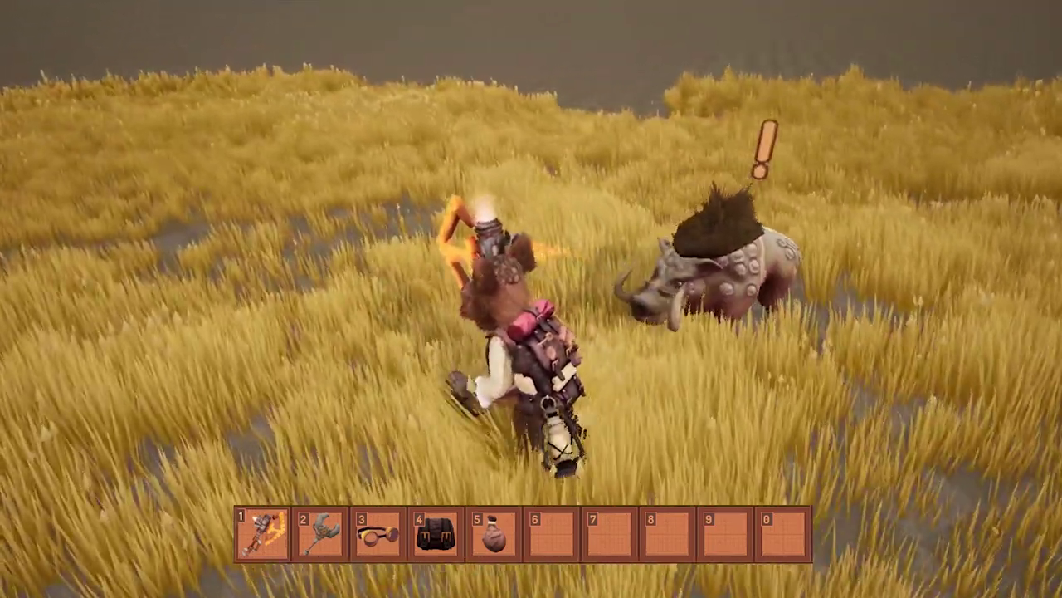
pyautogui.press('a')
pyautogui.press('s')
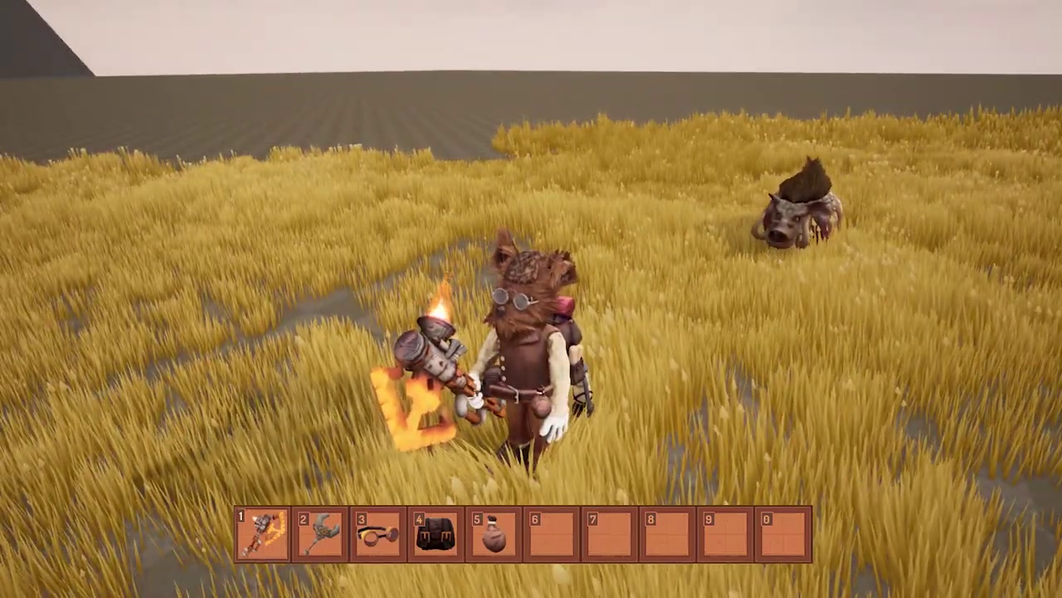
pyautogui.press('s')
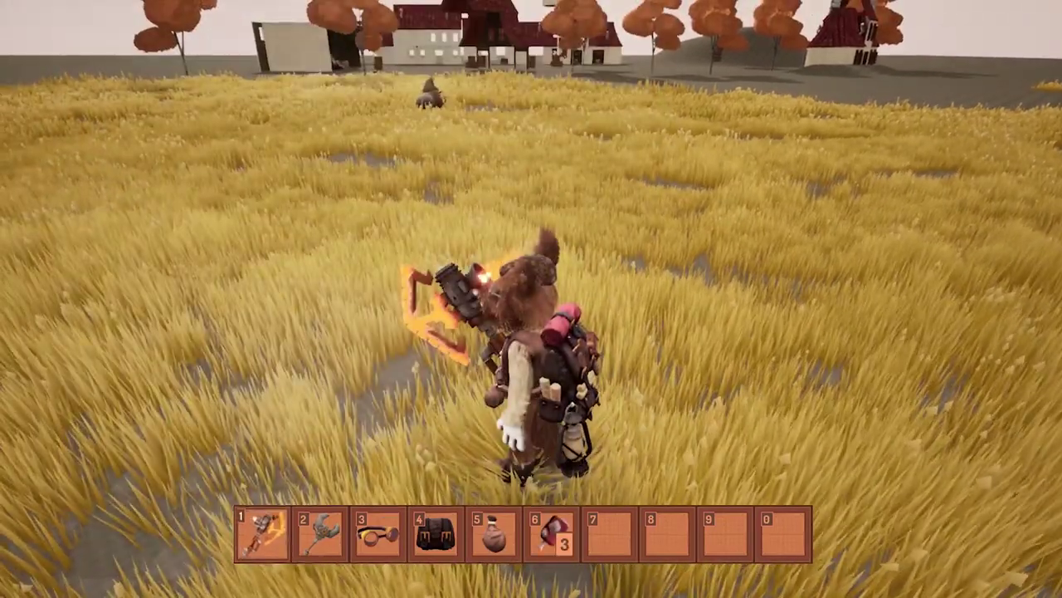
# Check the Rocky Meat's description in the inventory.
pyautogui.press('i')
pyautogui.moveTo(575, 514)
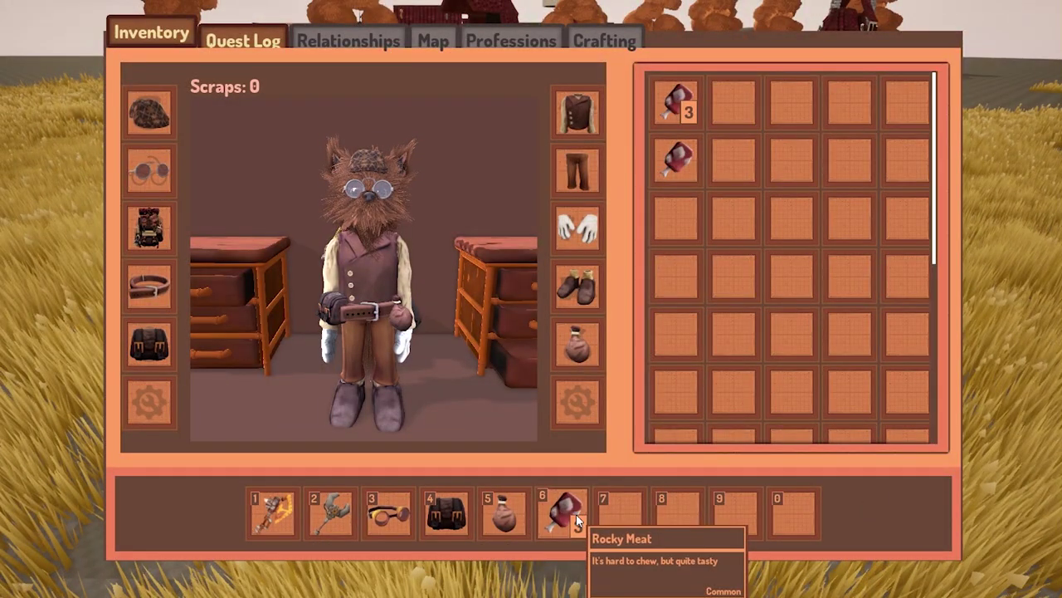
pyautogui.press('i')
# Run through the grass field to the nearest Wild Mushrooms and pick them.
pyautogui.press('w')
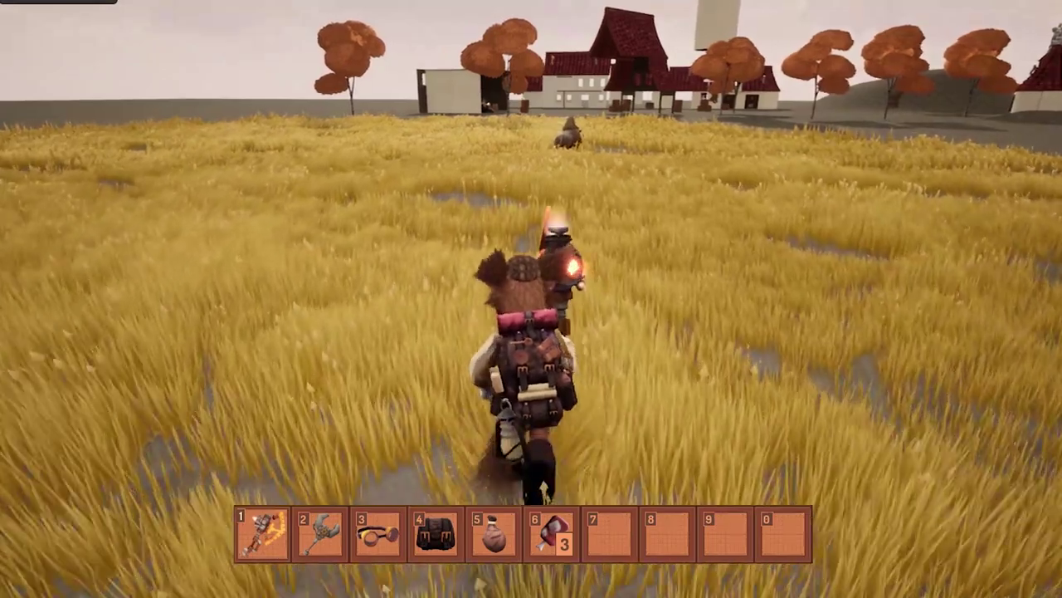
pyautogui.press('d')
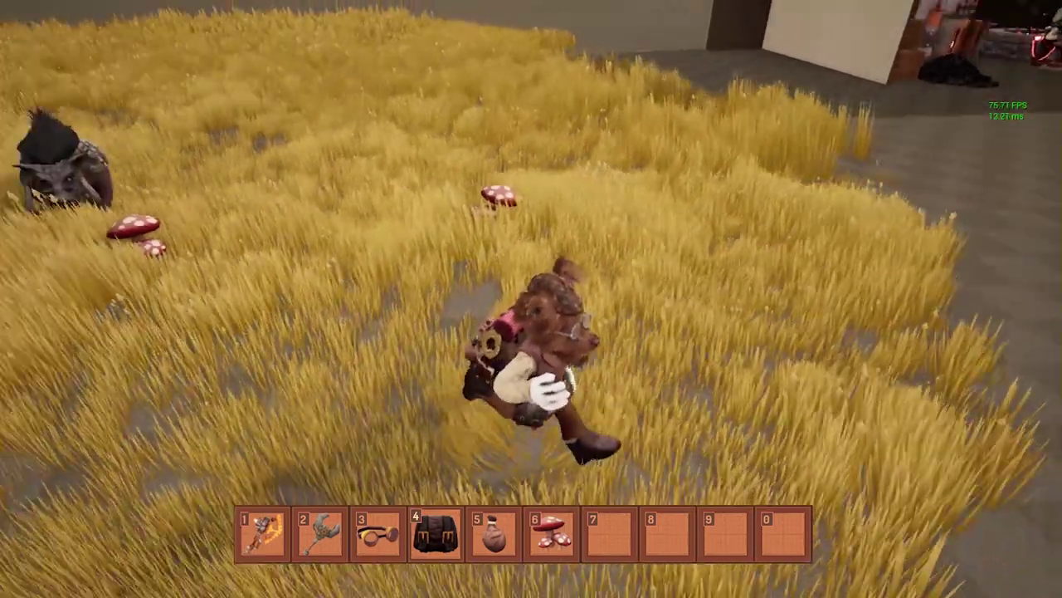
pyautogui.press('d')
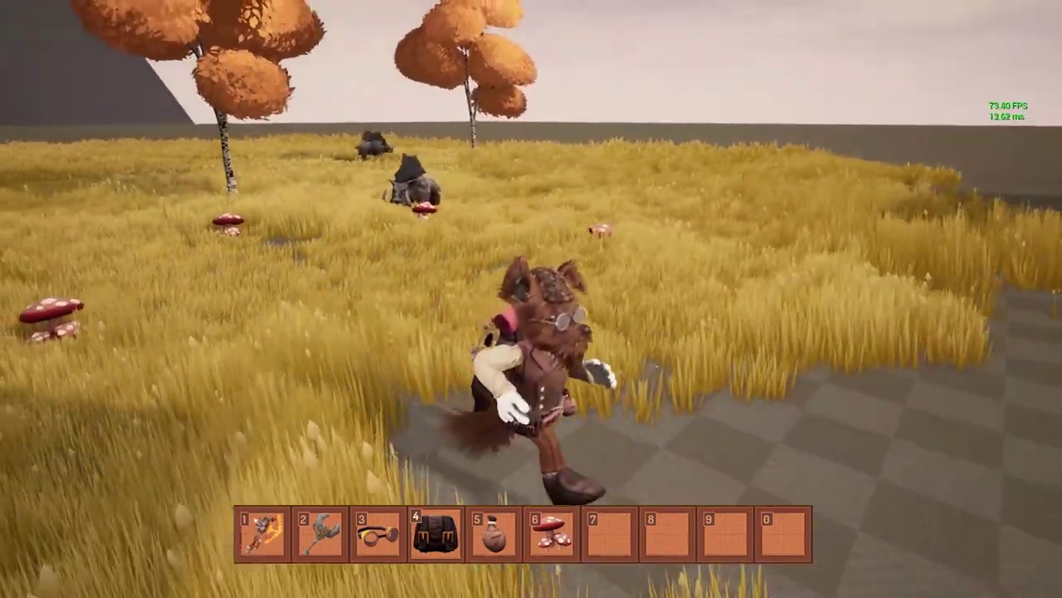
pyautogui.press('w')
pyautogui.press('w')
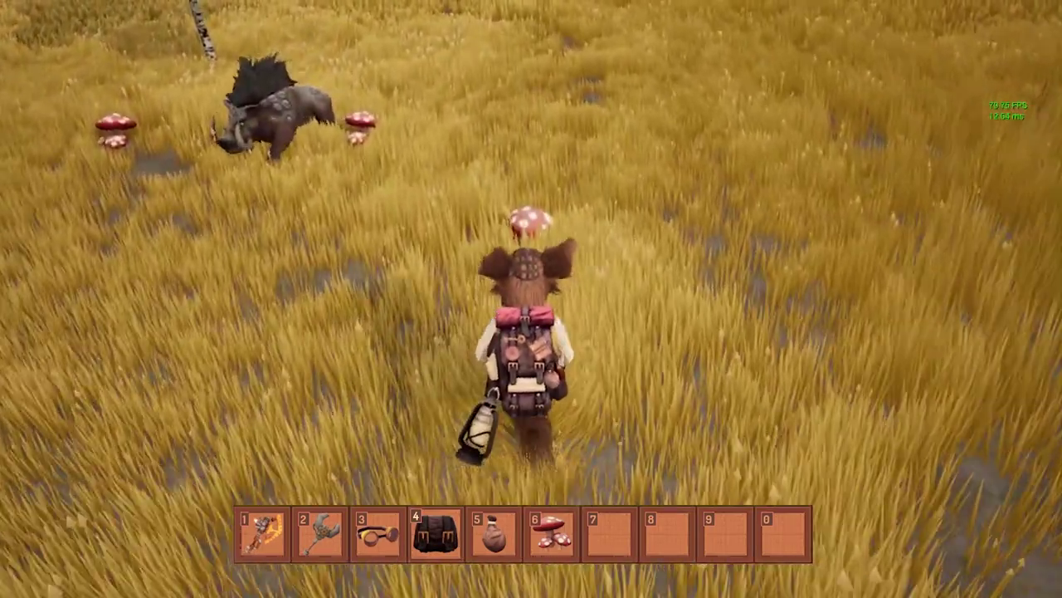
pyautogui.press('w')
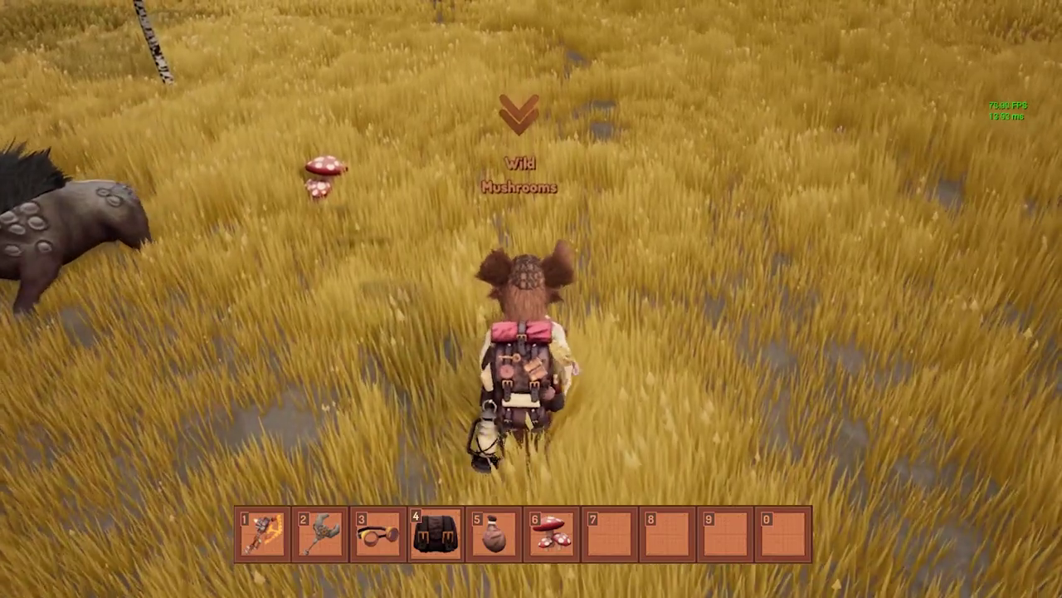
pyautogui.press('e')
# Pick two more patches of Wild Mushrooms near the grazing boars.
pyautogui.press('w')
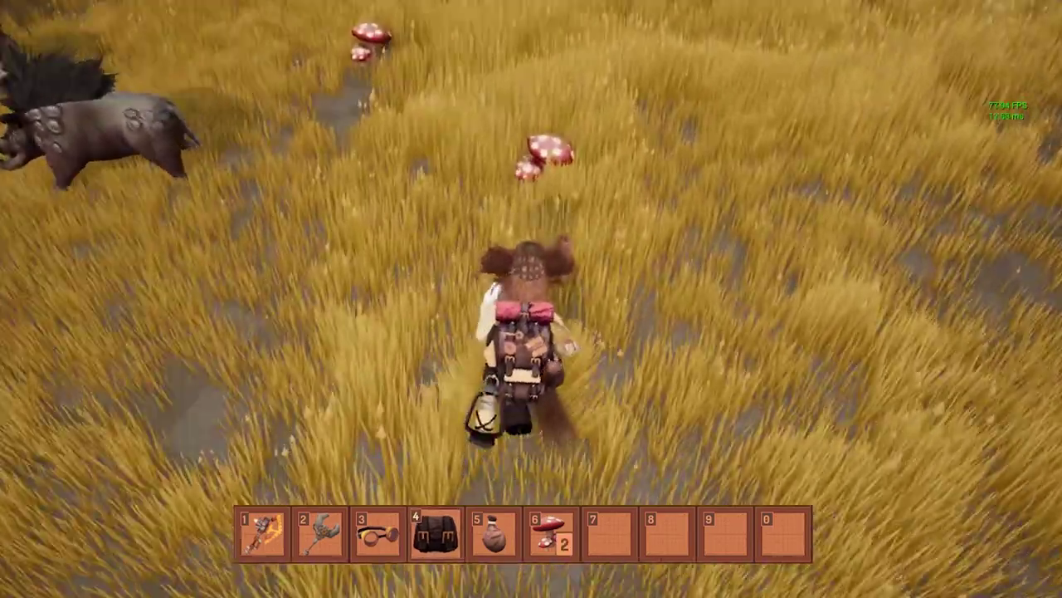
pyautogui.press('4')
pyautogui.press('e')
pyautogui.press('w')
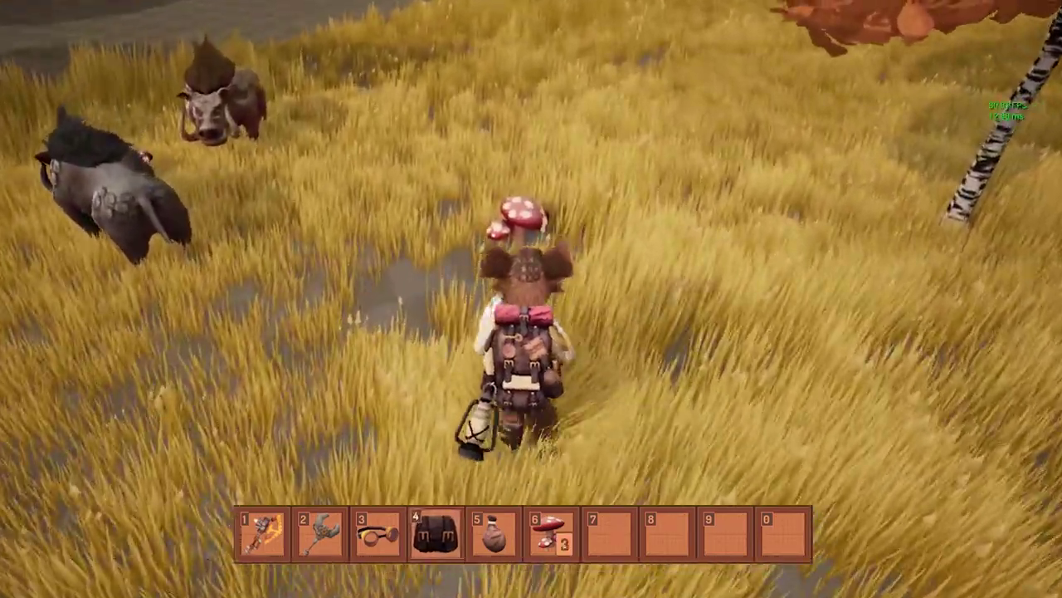
pyautogui.press('e')
pyautogui.press('w')
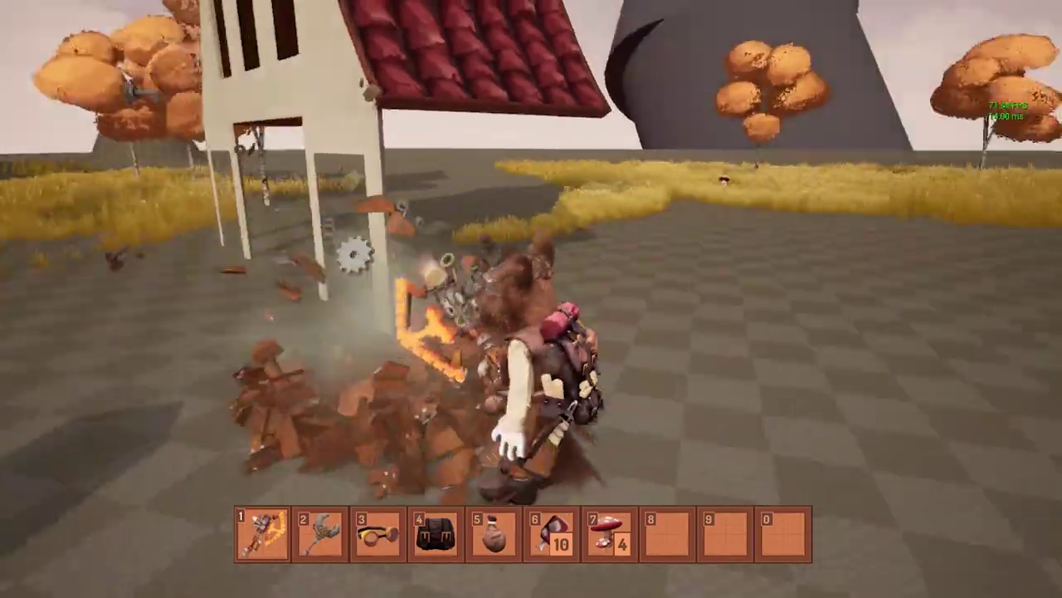
# Unequip the Adventurer's Backpack into an inventory slot and equip it again.
pyautogui.press('w')
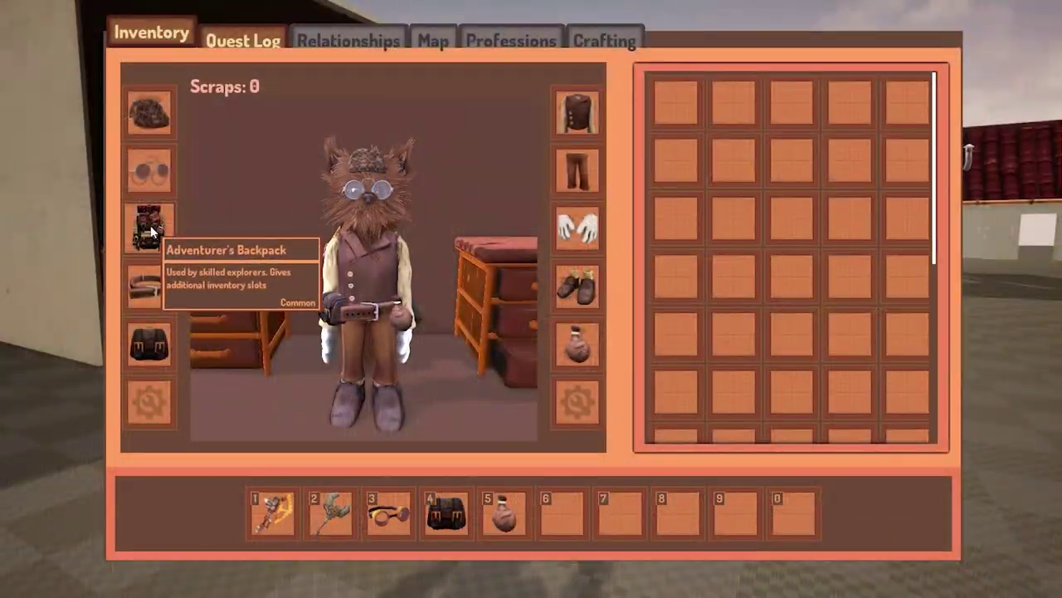
pyautogui.moveTo(150, 225); pyautogui.dragTo(677, 207)
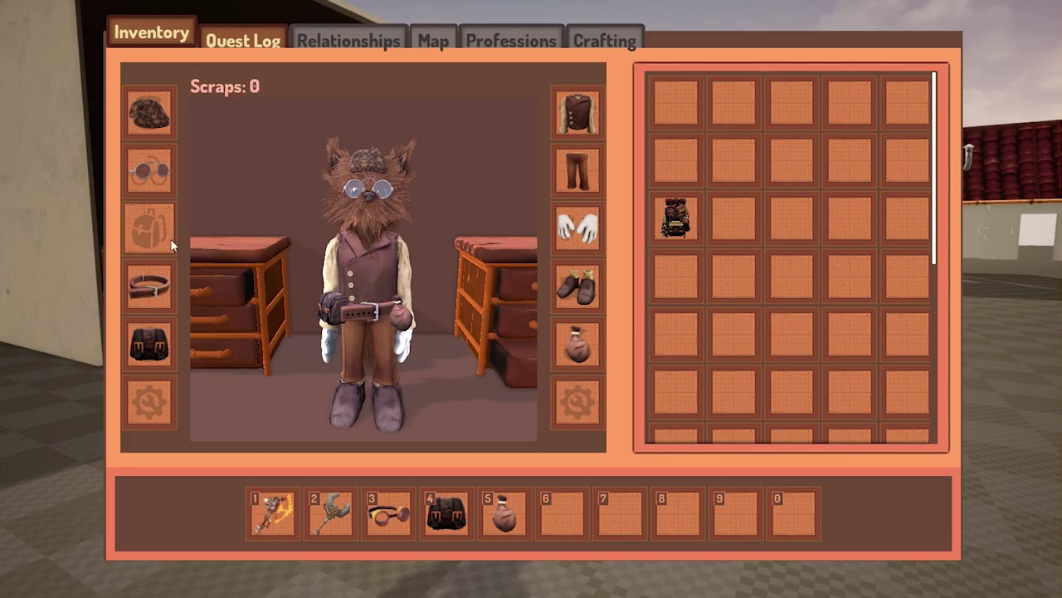
pyautogui.moveTo(690, 196)
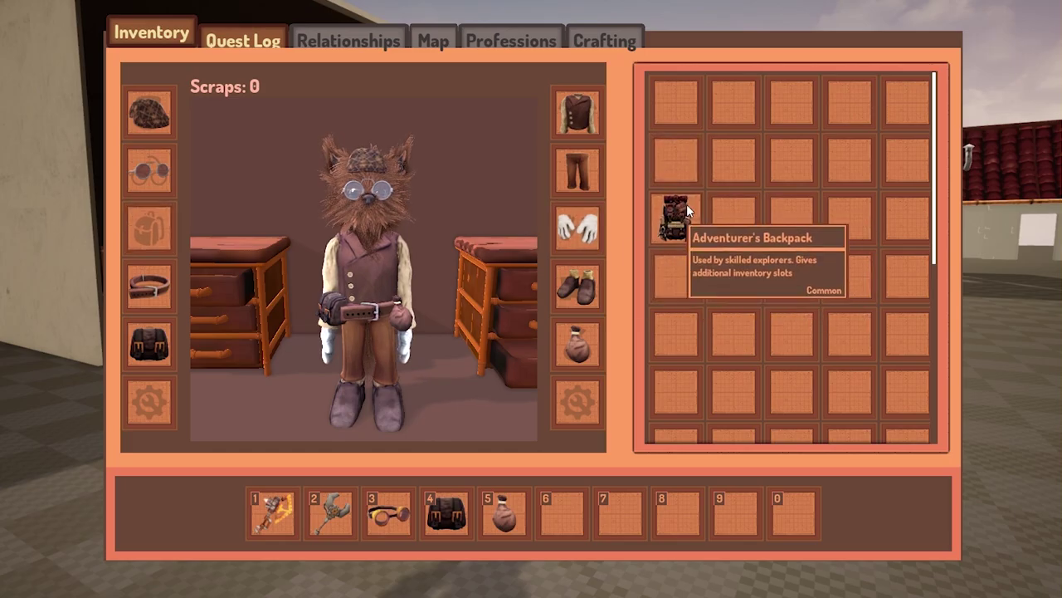
pyautogui.moveTo(674, 216); pyautogui.dragTo(155, 233)
pyautogui.press('i')
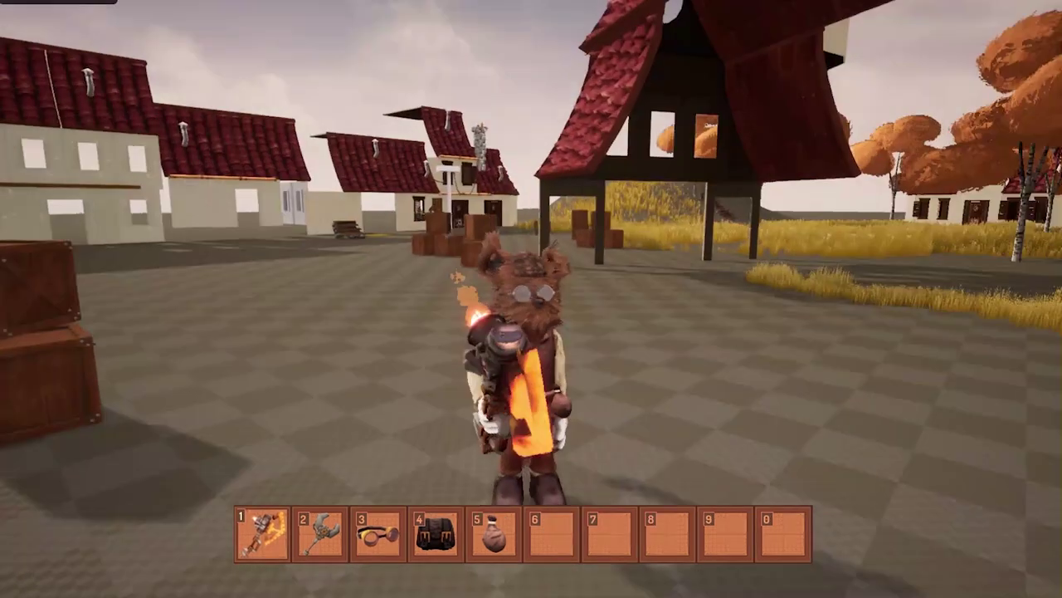
# Run past the village houses and crates to the grassy field and check the equipped items in the inventory.
pyautogui.press('w')
pyautogui.press('w')
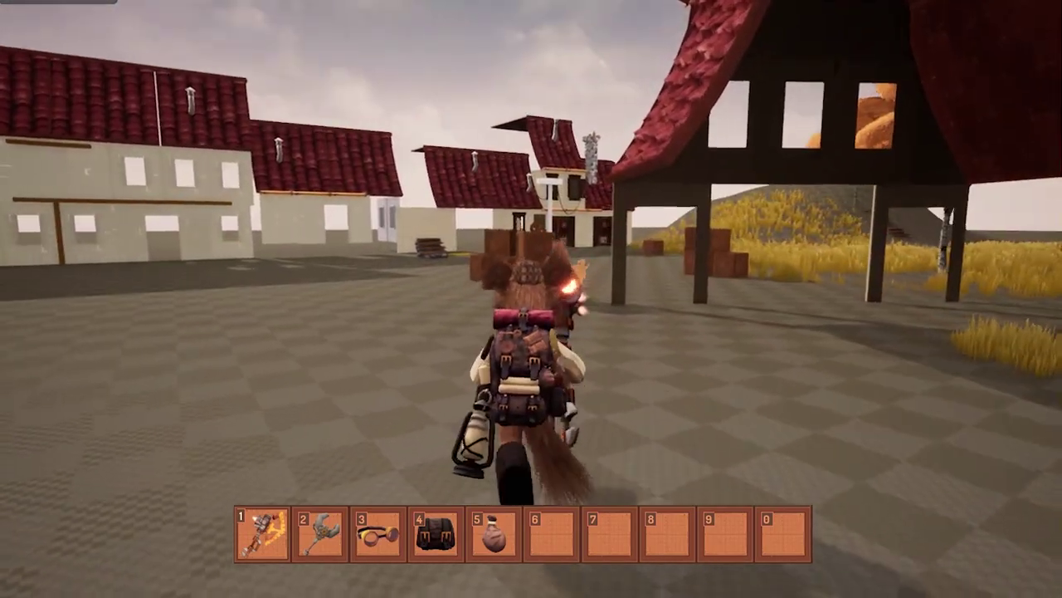
pyautogui.press('w')
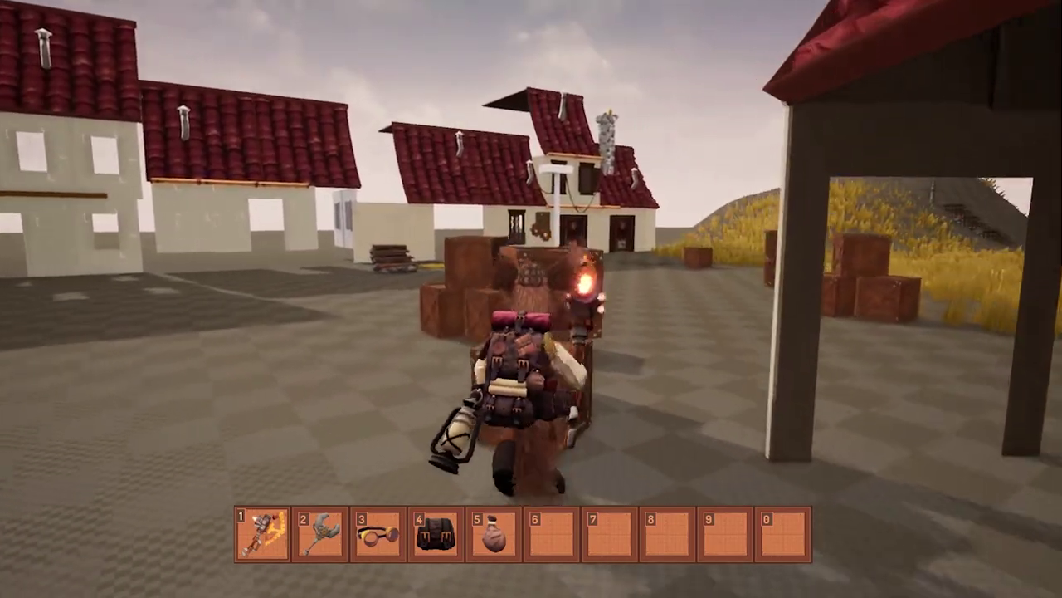
pyautogui.press('w')
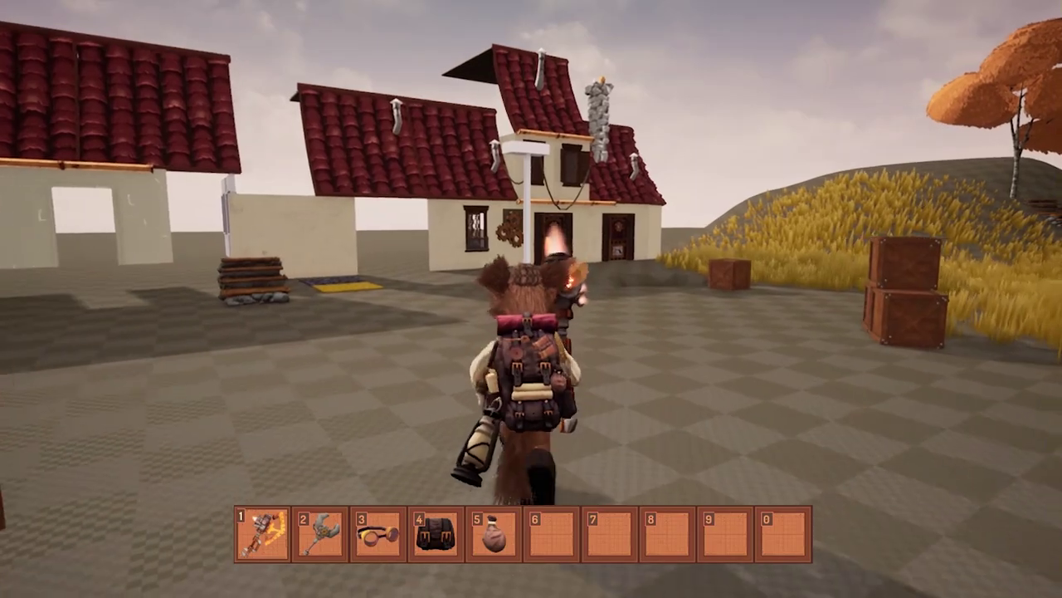
pyautogui.press('w')
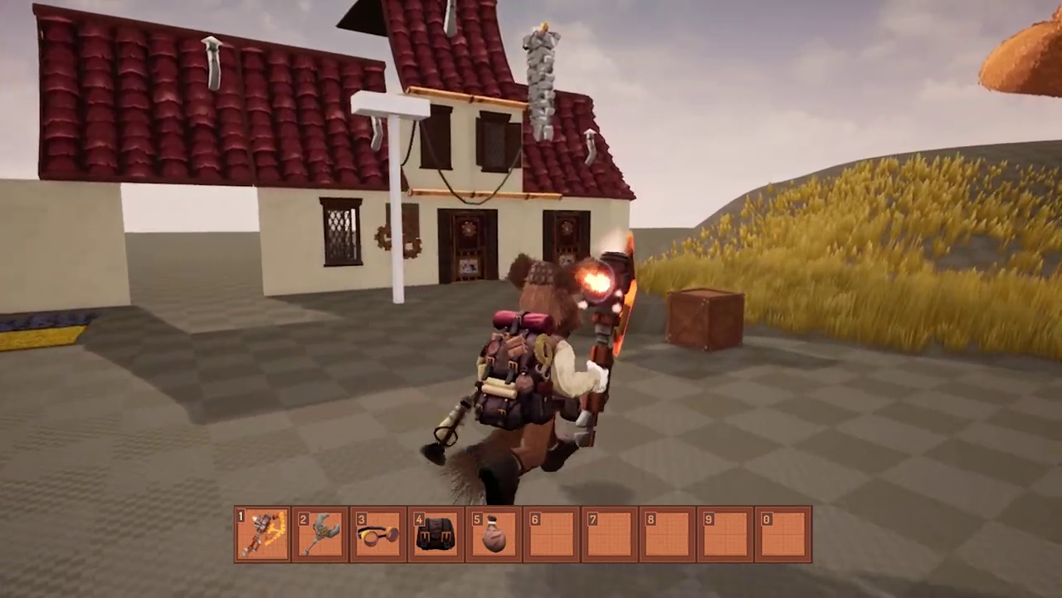
pyautogui.press('w')
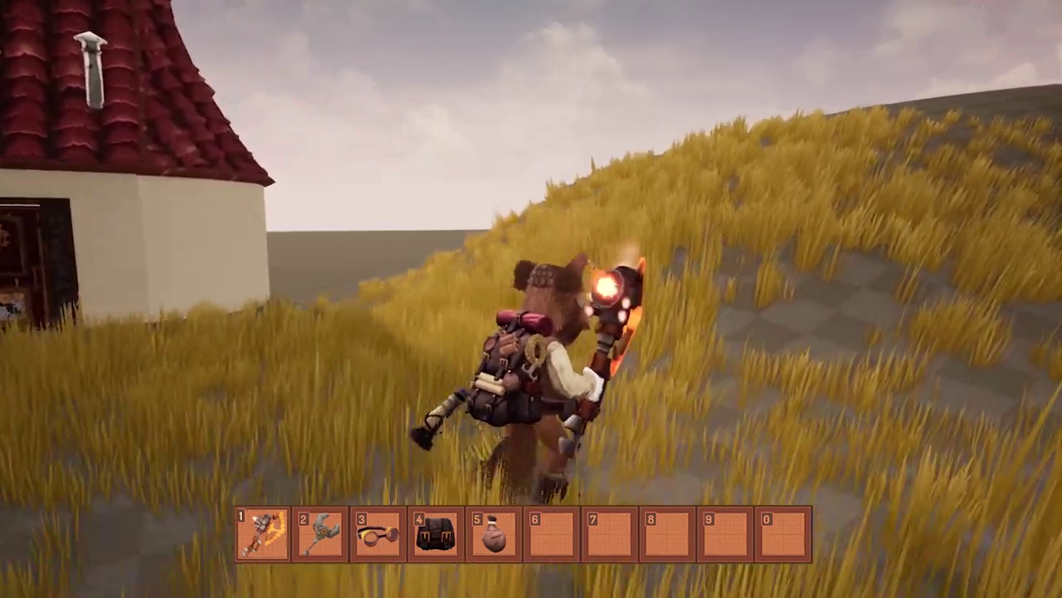
pyautogui.press('w')
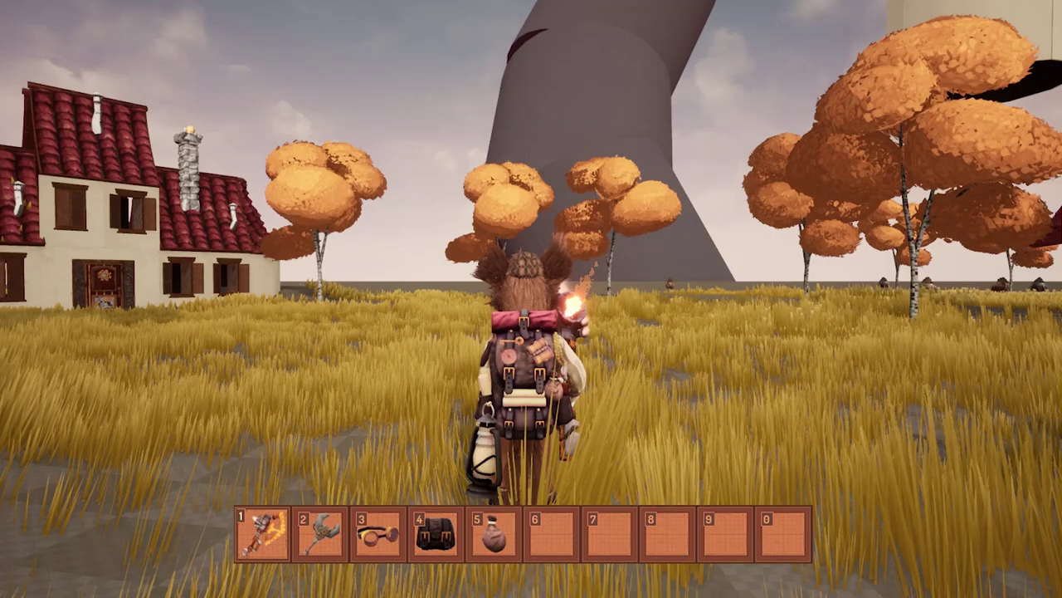
pyautogui.press('i')
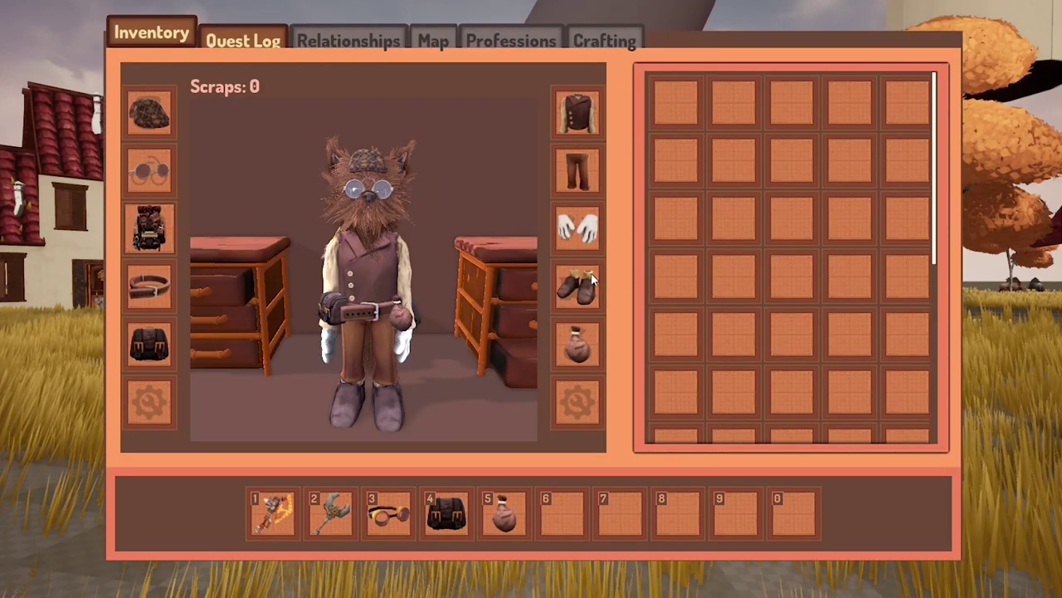
pyautogui.press('i')
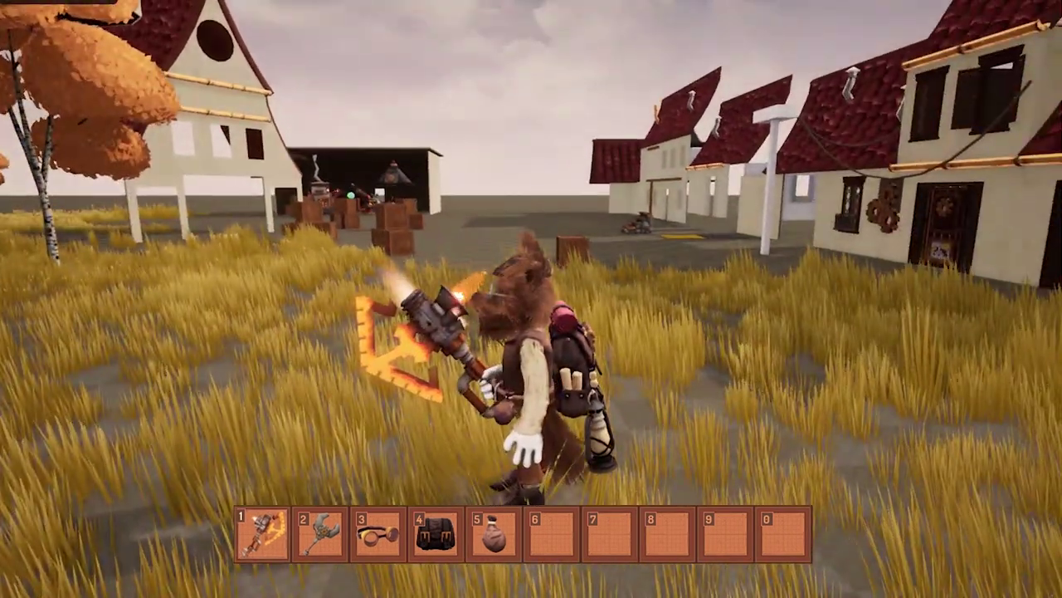
# Run from the grass field past the village crates and the blacksmith's open shed towards the far grass.
pyautogui.press('w')
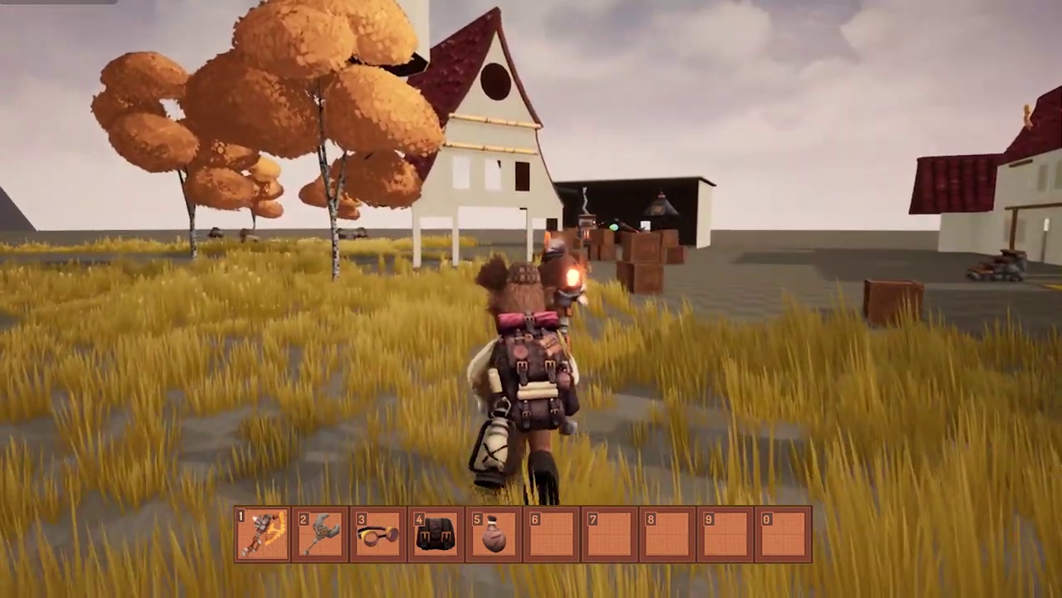
pyautogui.press('w')
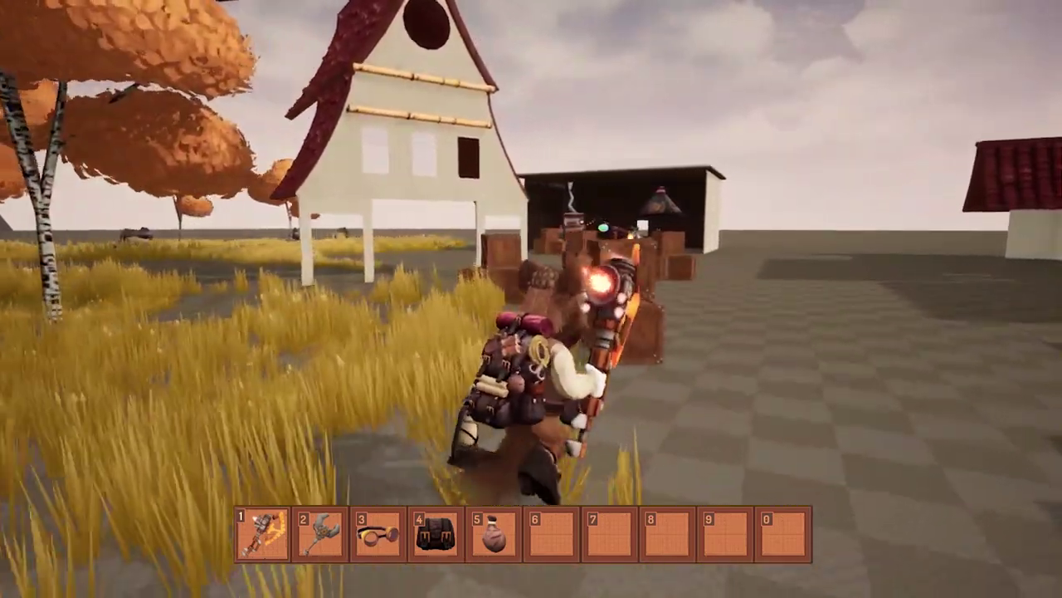
pyautogui.press('w')
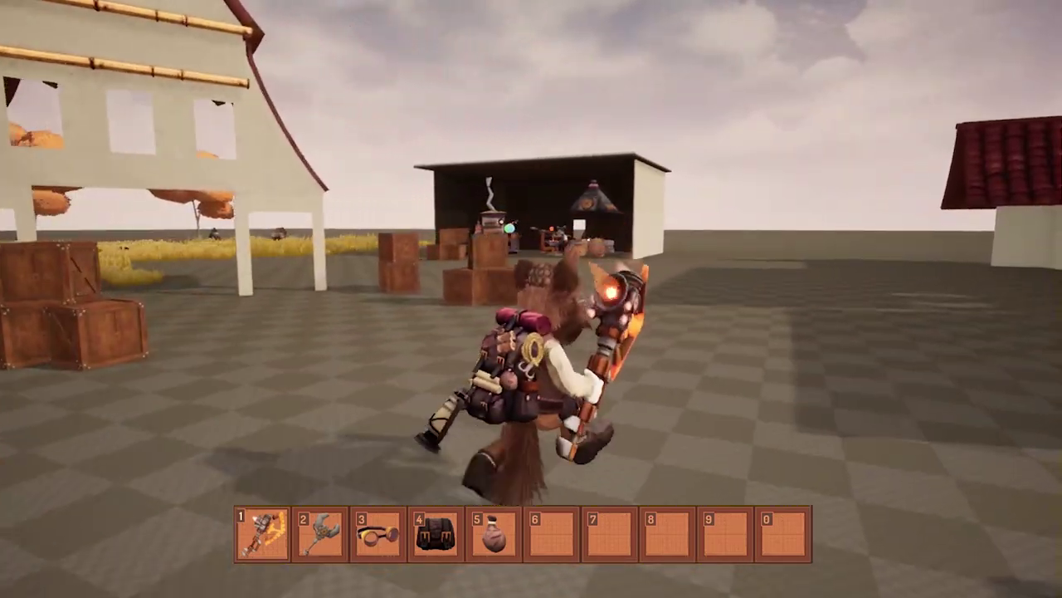
pyautogui.press('w')
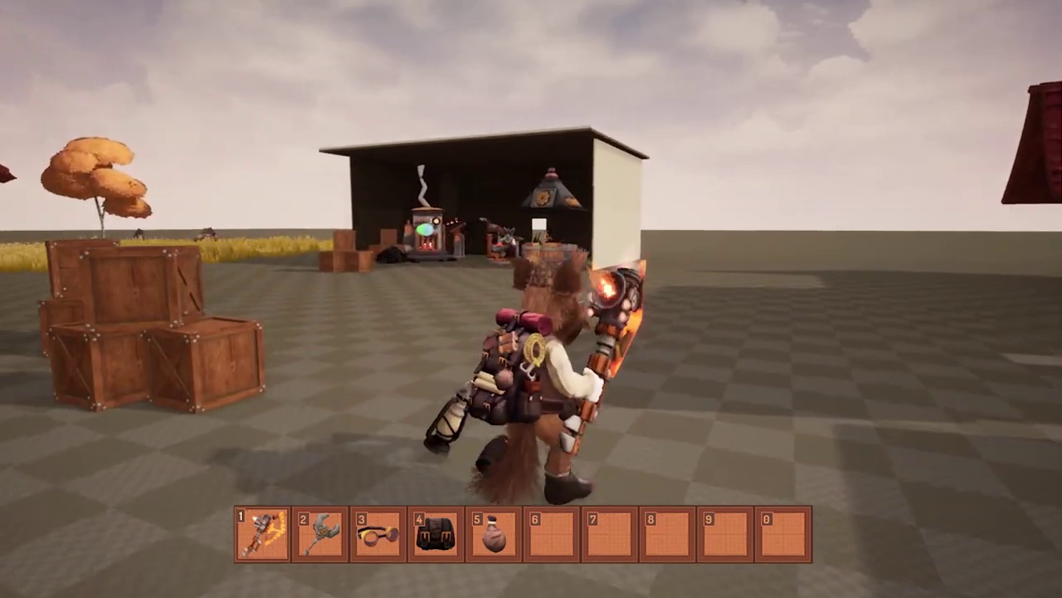
pyautogui.press('w')
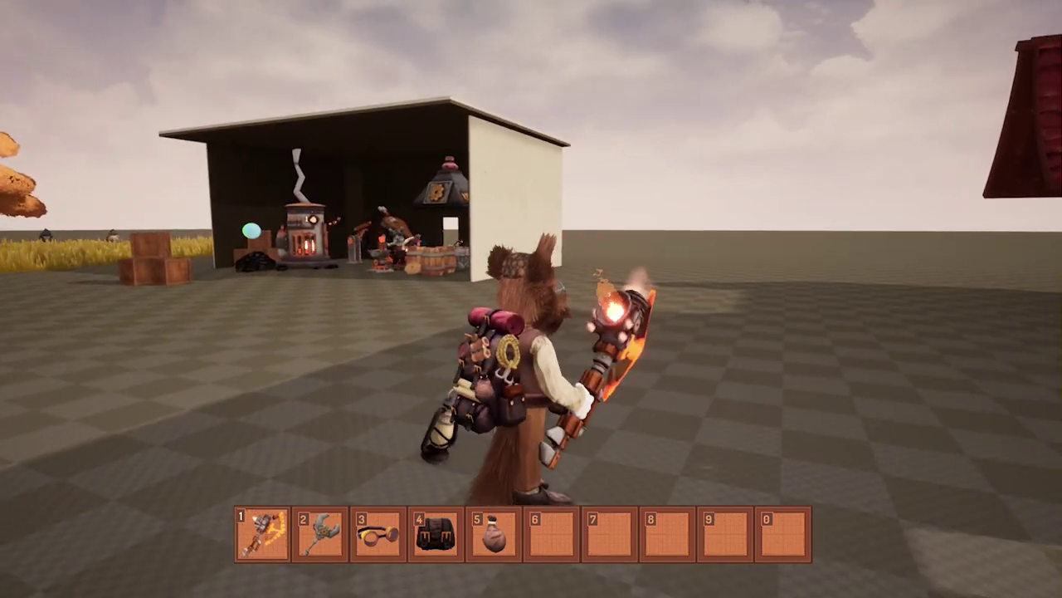
pyautogui.press('w')
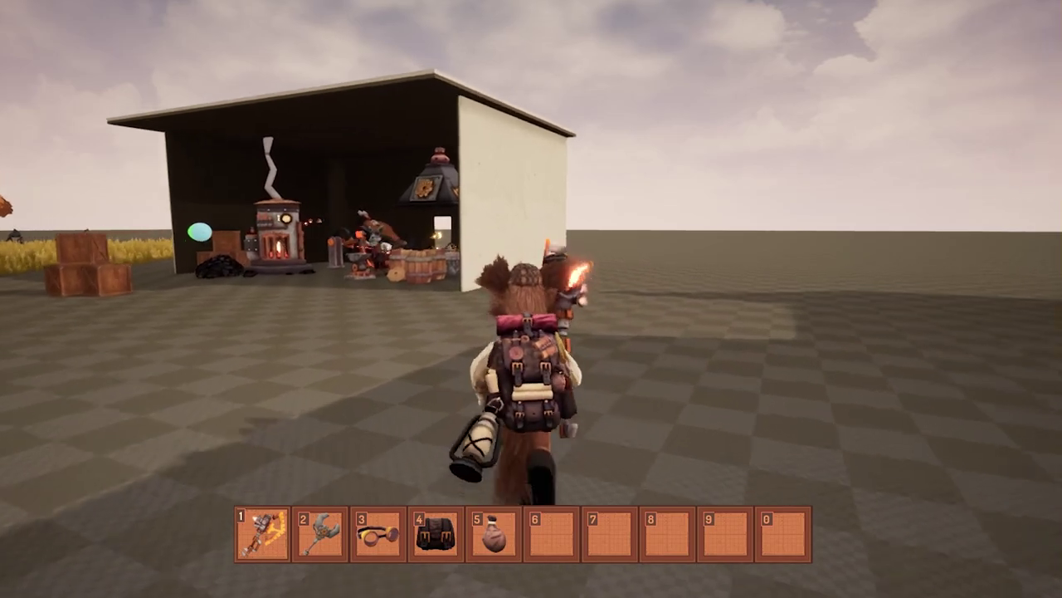
pyautogui.press('w')
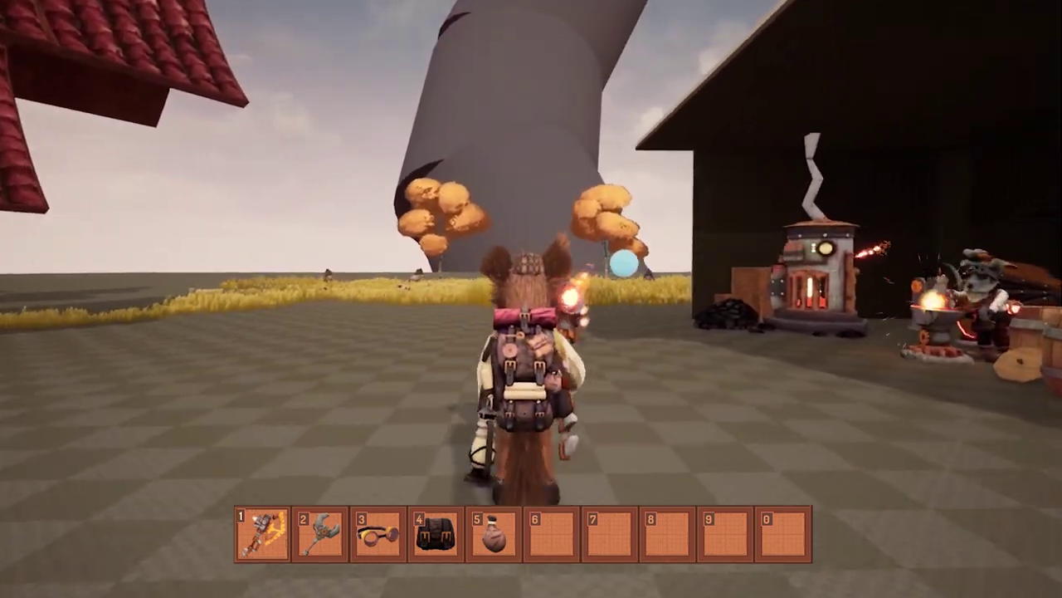
pyautogui.press('w')
pyautogui.press('a')
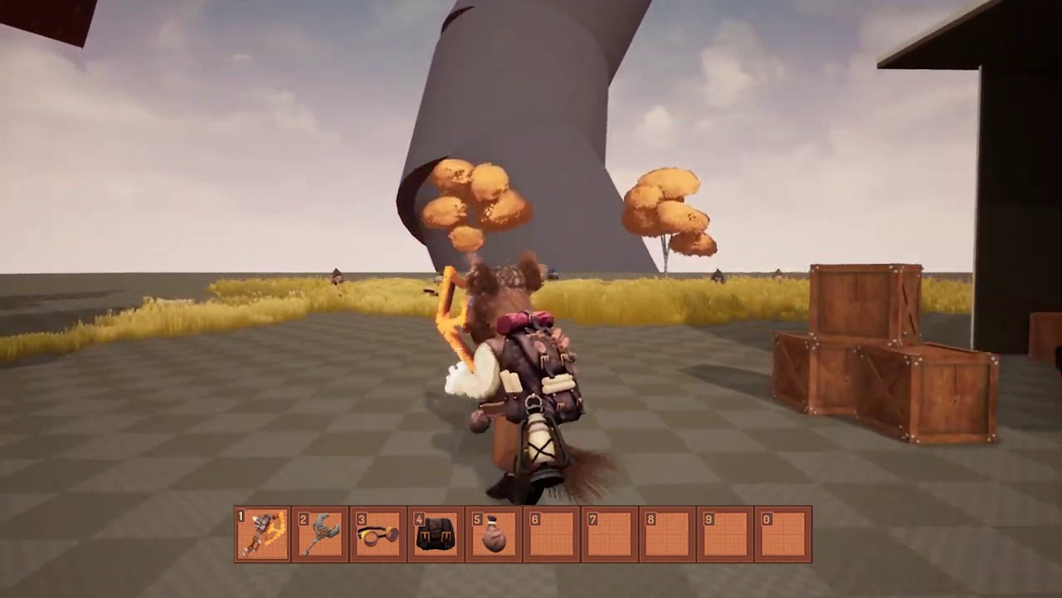
# Unequip both pouches into the inventory, then equip an Adventurer's Pouch in each of the two pouch slots.
pyautogui.press('i')
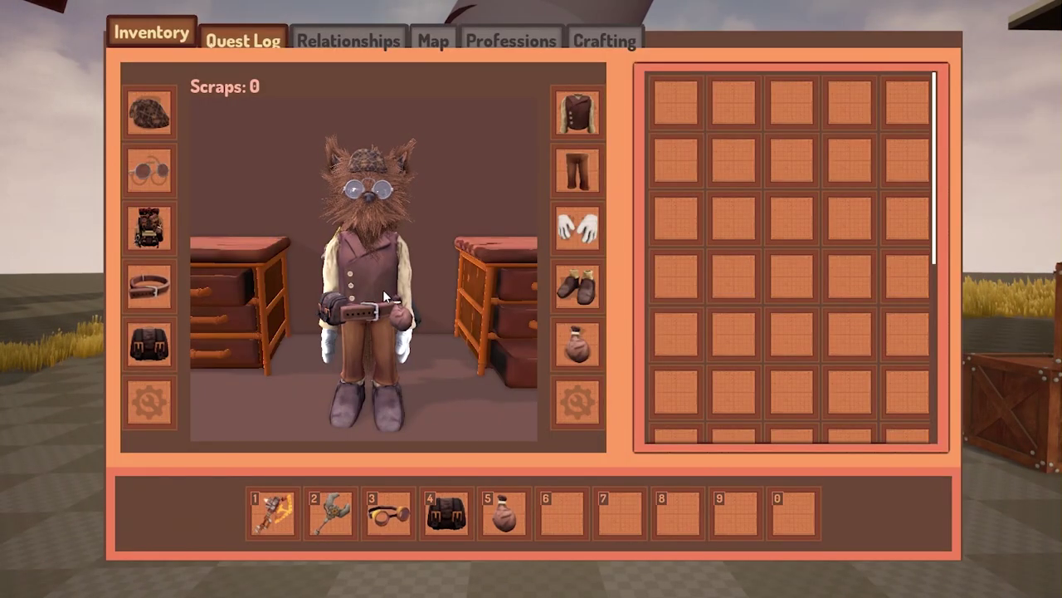
pyautogui.moveTo(152, 353)
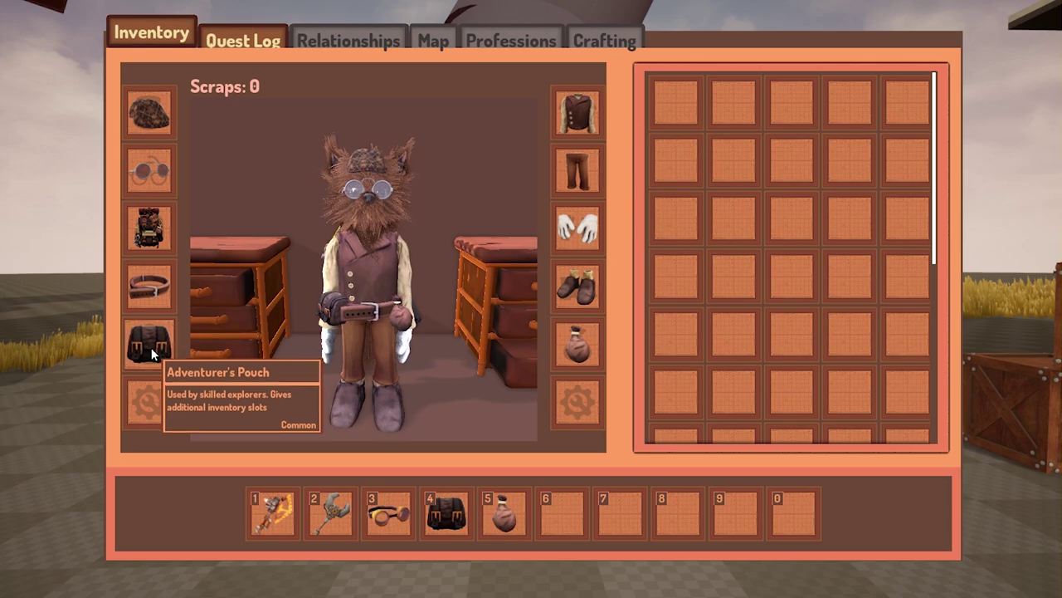
pyautogui.moveTo(152, 353); pyautogui.dragTo(676, 275)
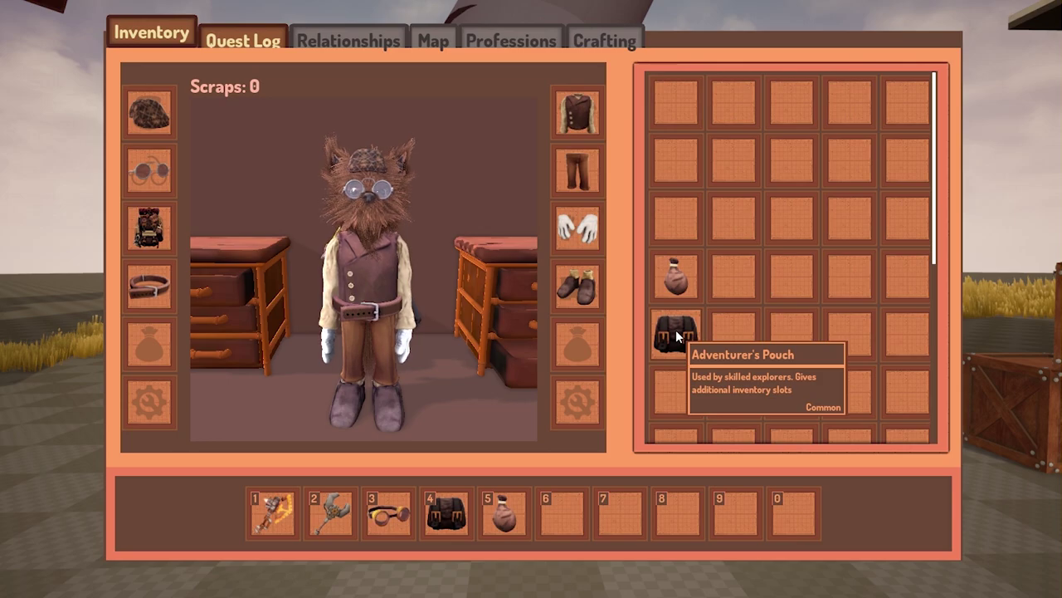
pyautogui.moveTo(675, 330); pyautogui.dragTo(574, 343)
pyautogui.moveTo(448, 509); pyautogui.dragTo(177, 347)
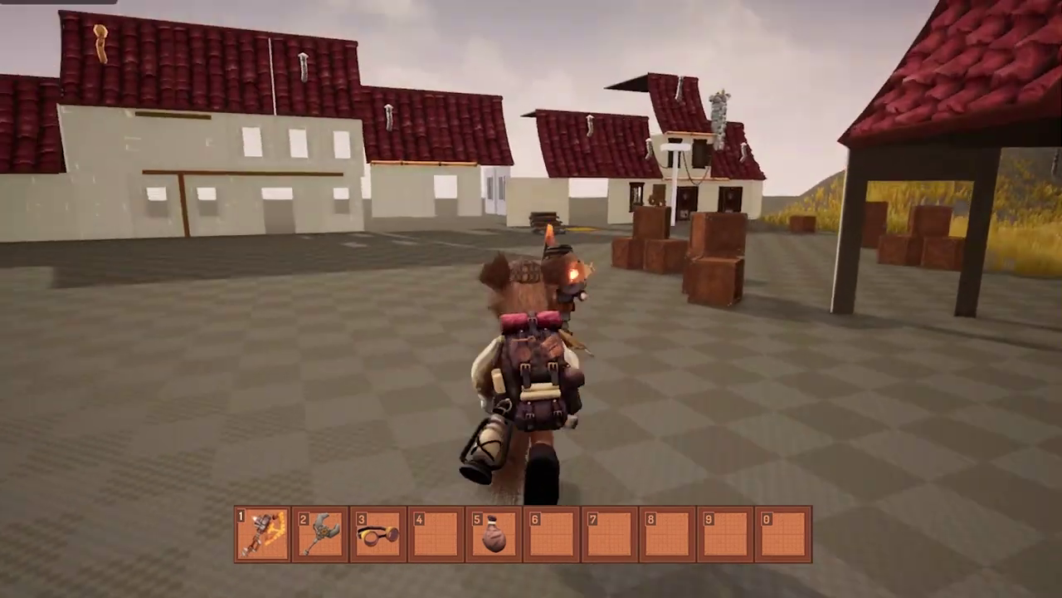
# Unequip both Adventurer's Pouches, the Scholar Shoes, the gloves and the Scholar Pants into inventory slots.
pyautogui.press('i')
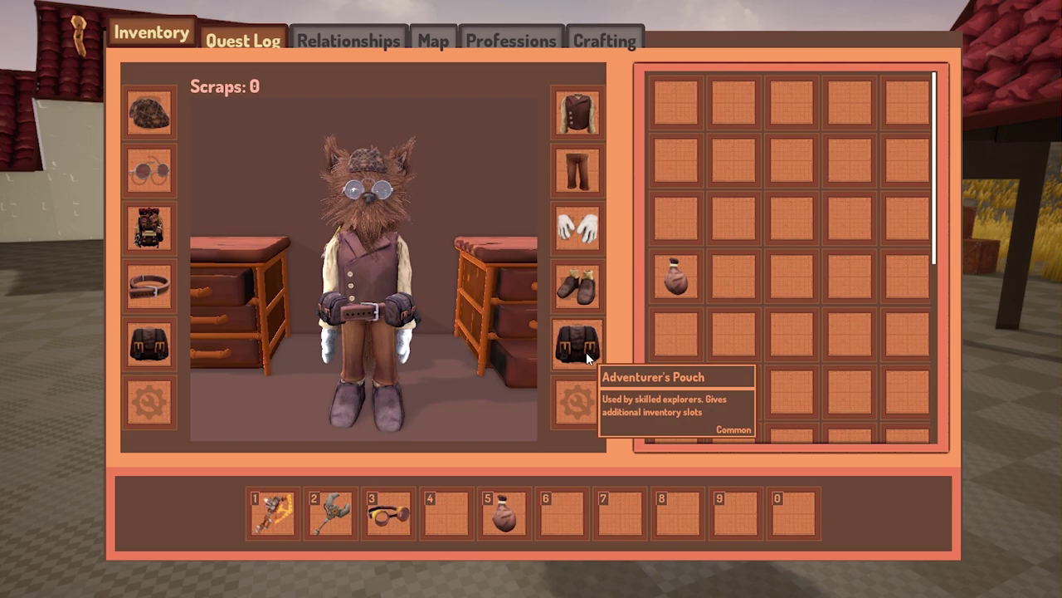
pyautogui.moveTo(586, 352); pyautogui.dragTo(675, 334)
pyautogui.moveTo(131, 338); pyautogui.dragTo(675, 391)
pyautogui.moveTo(577, 285); pyautogui.dragTo(664, 214)
pyautogui.moveTo(578, 229); pyautogui.dragTo(668, 161)
pyautogui.moveTo(576, 176); pyautogui.dragTo(674, 114)
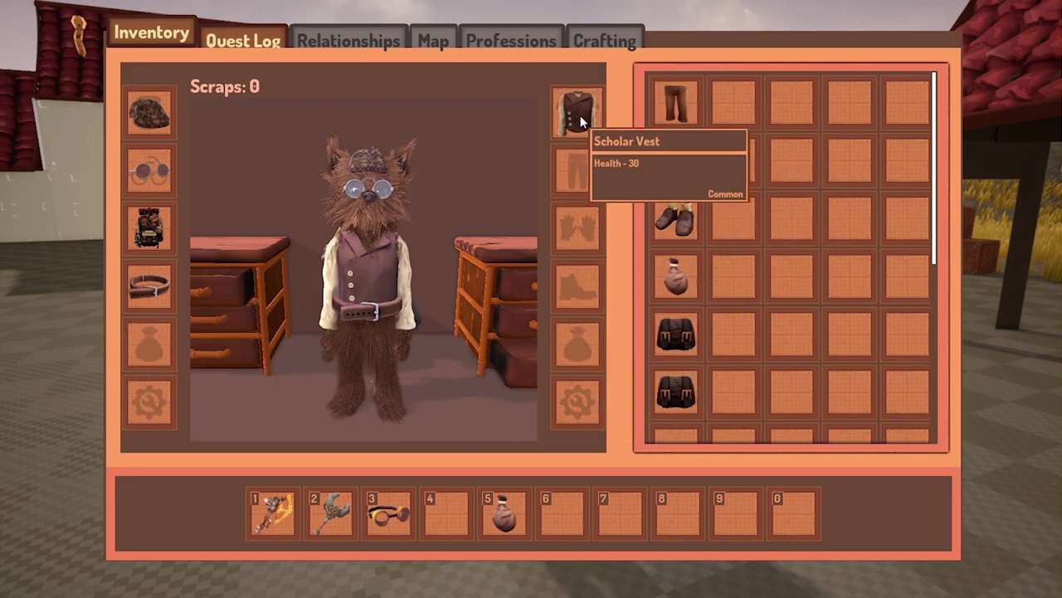
# Equip the Scholar Pants, the white gloves and the Scholar Shoes on the character again.
pyautogui.moveTo(579, 106)
pyautogui.mouseDown()
pyautogui.moveTo(732, 102)
pyautogui.moveTo(578, 108)
pyautogui.mouseUp()
pyautogui.moveTo(664, 106); pyautogui.dragTo(653, 107)
pyautogui.moveTo(664, 163); pyautogui.dragTo(579, 226)
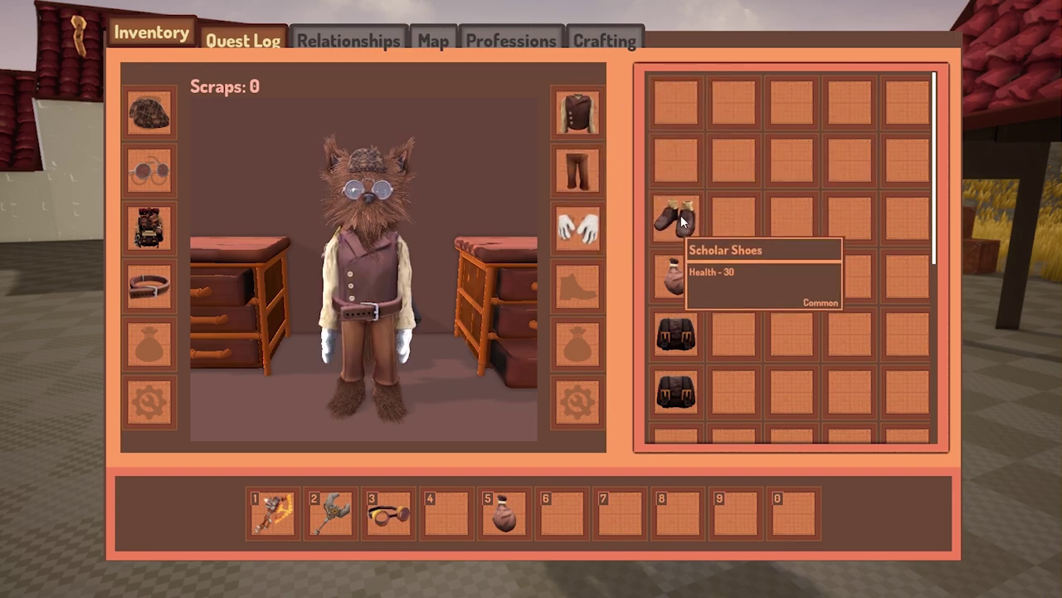
pyautogui.moveTo(681, 215); pyautogui.dragTo(576, 295)
# Unequip the belt and replace the round glasses with the goggles from hotbar slot 3.
pyautogui.moveTo(166, 303); pyautogui.dragTo(677, 217)
pyautogui.moveTo(165, 173); pyautogui.dragTo(676, 160)
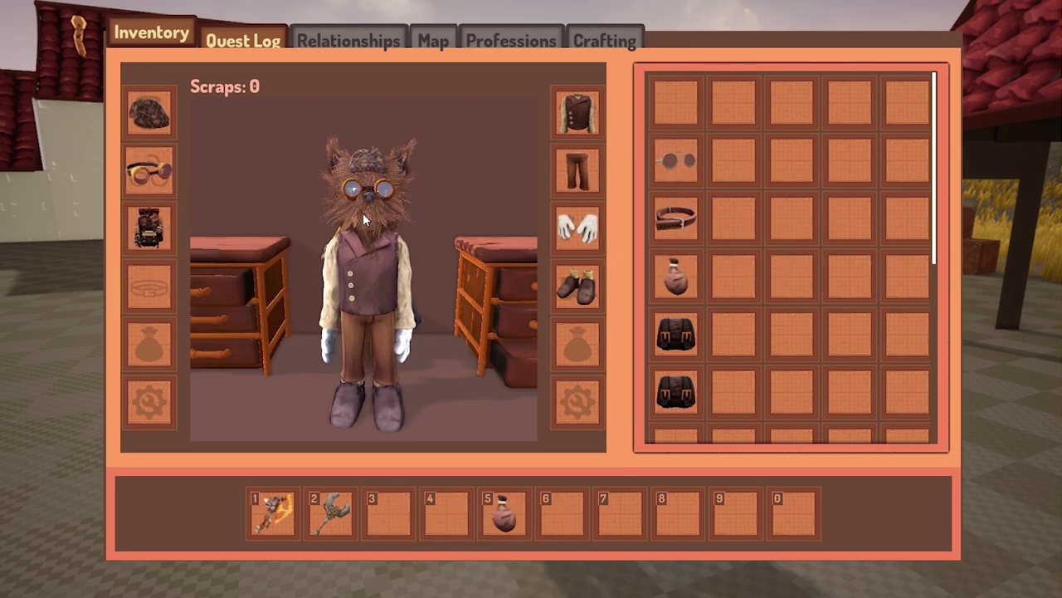
pyautogui.press('i')
# Review the character's outfit while moving through the village and equip the belt again.
pyautogui.press('i')
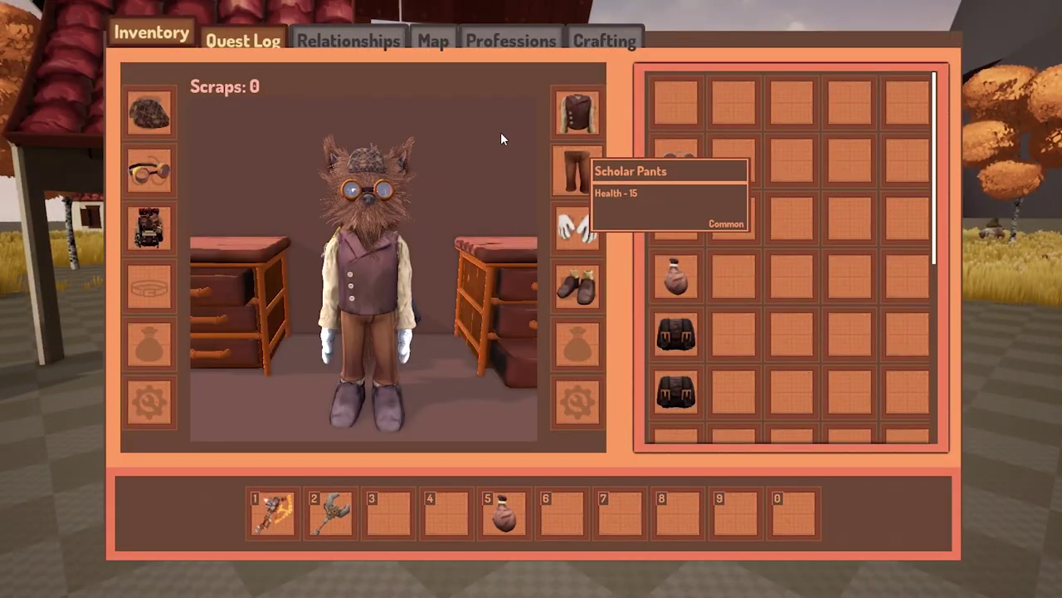
pyautogui.moveTo(150, 112)
pyautogui.mouseDown()
pyautogui.moveTo(720, 147)
pyautogui.moveTo(677, 104)
pyautogui.moveTo(150, 111)
pyautogui.mouseUp()
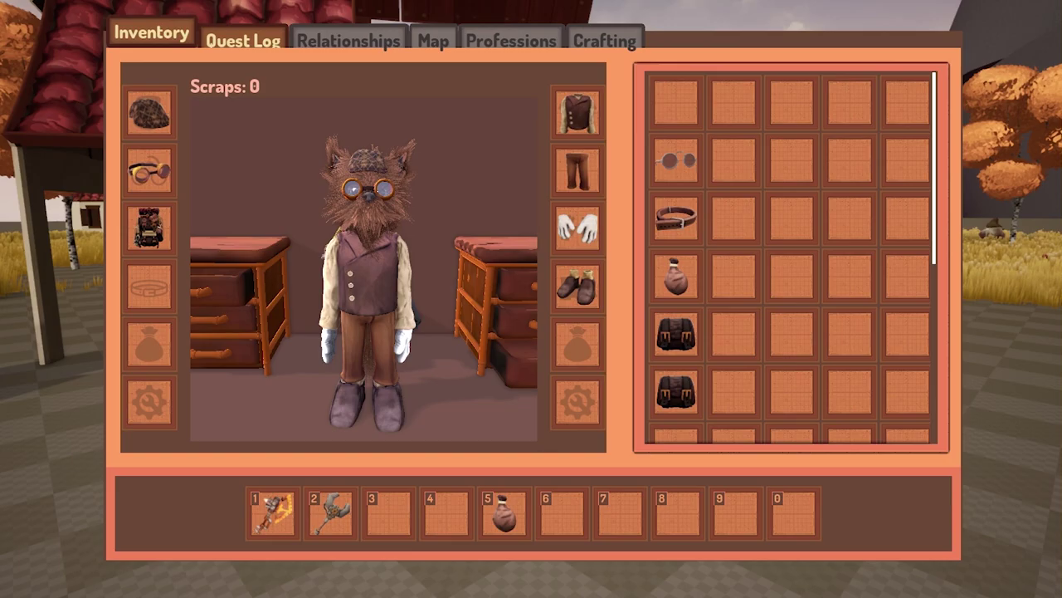
pyautogui.press('i')
pyautogui.press('w')
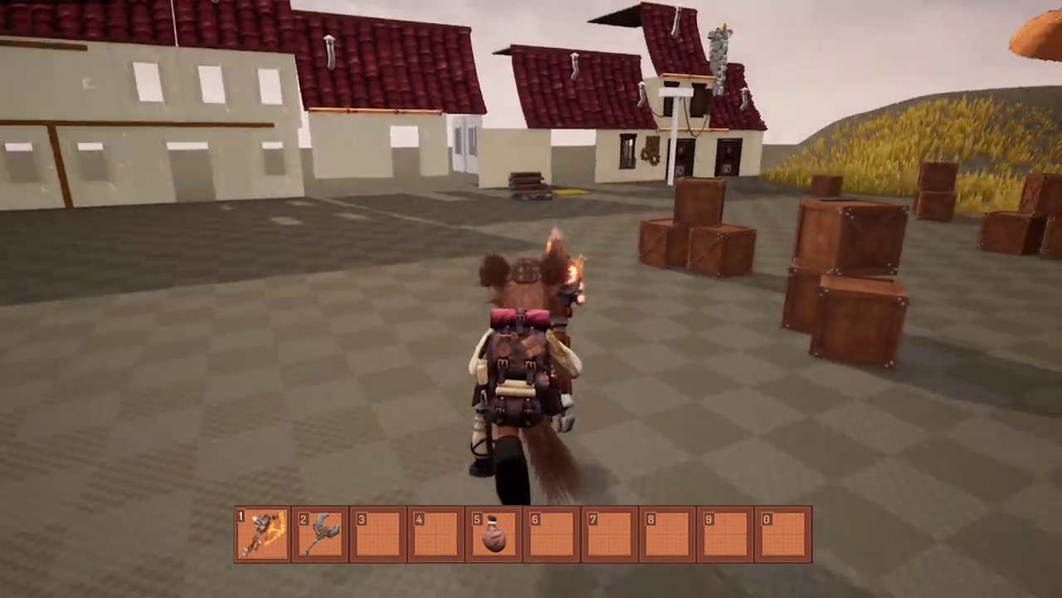
pyautogui.press('i')
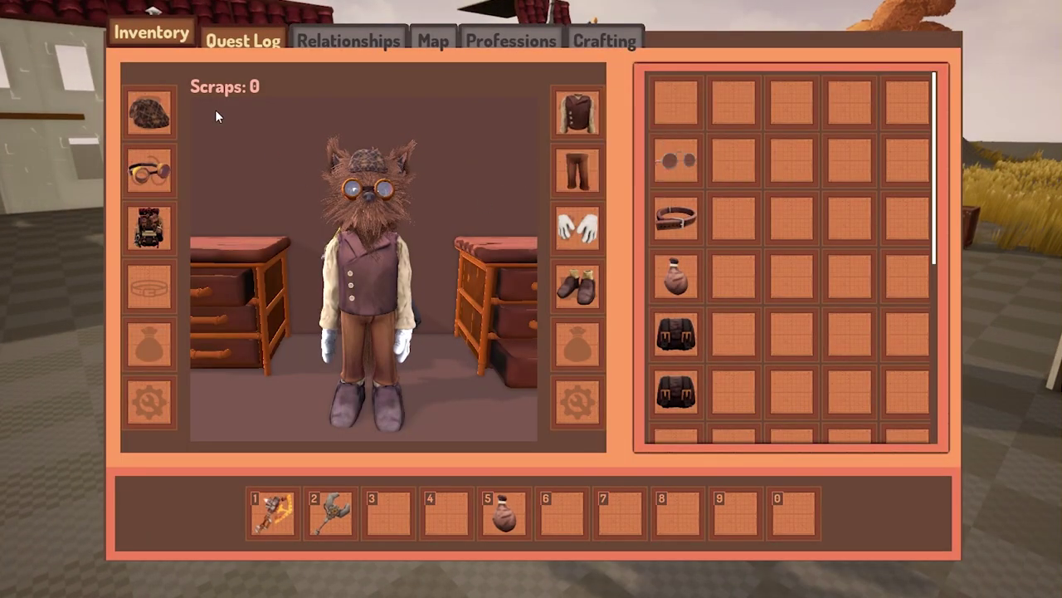
pyautogui.moveTo(676, 218); pyautogui.dragTo(151, 287)
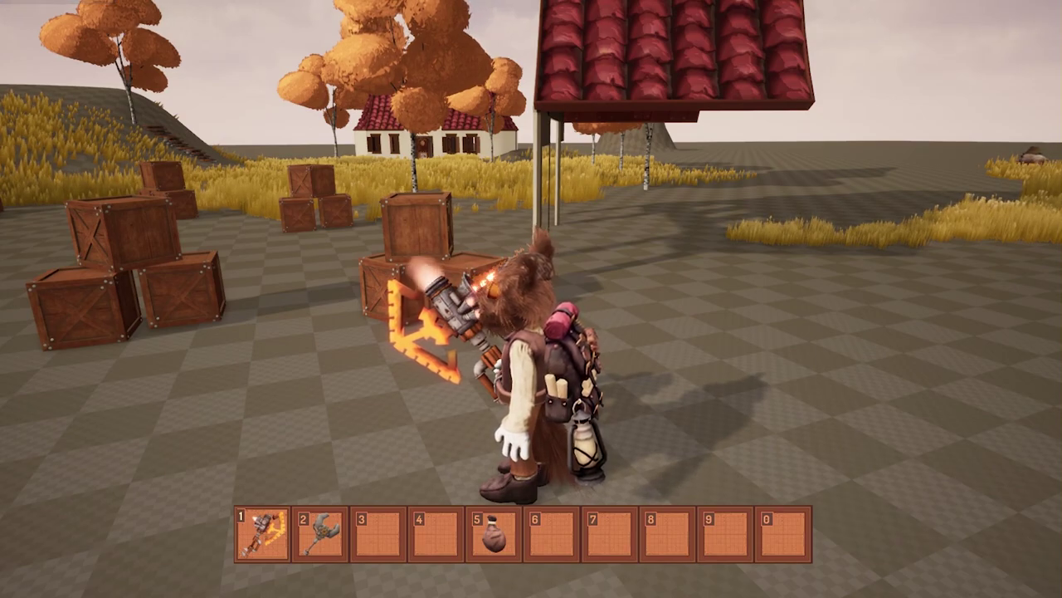
# Run into the smithy up to the Blacksmith, selecting the pouch in hotbar slot 4 on the way.
pyautogui.press('w')
pyautogui.press('d')
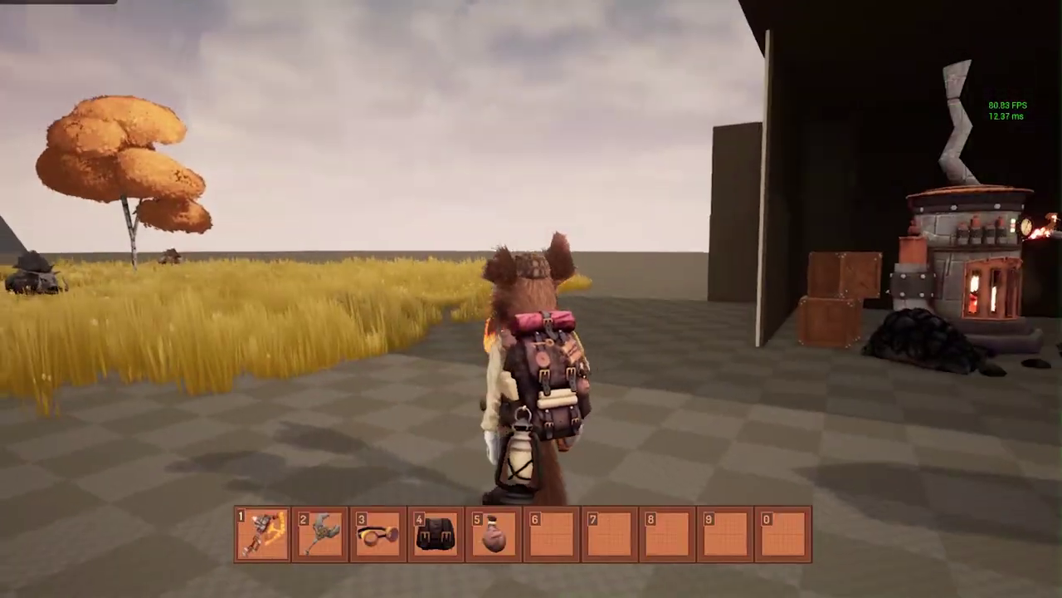
pyautogui.press('w')
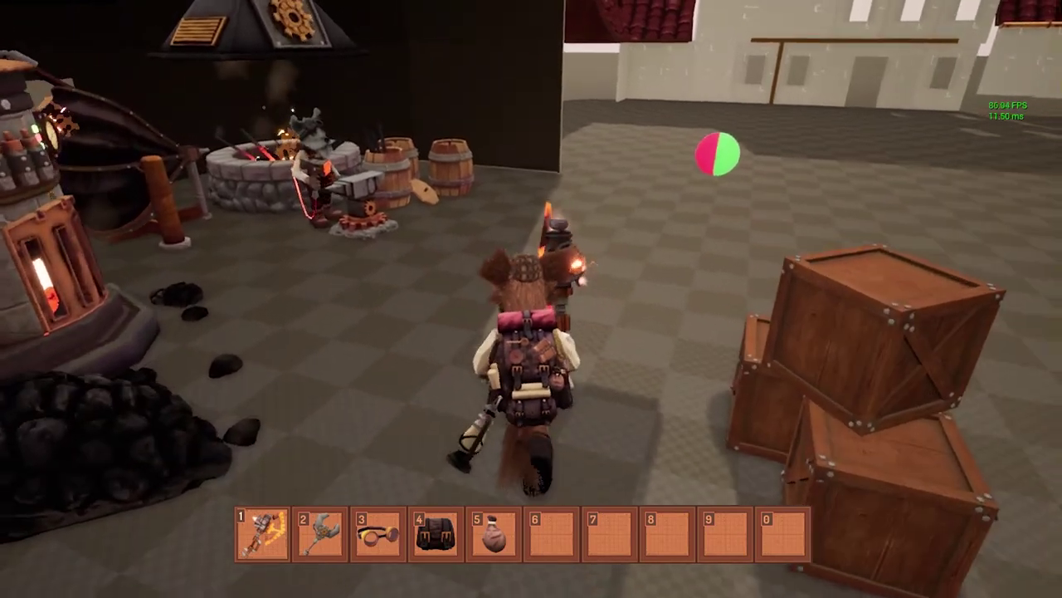
pyautogui.press('4')
pyautogui.press('w')
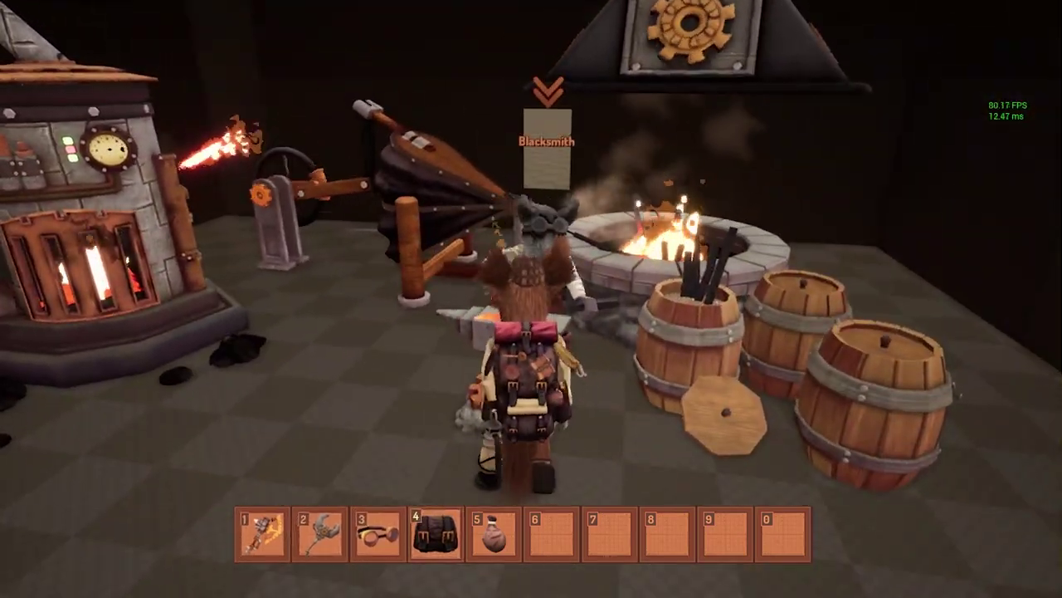
# Start talking to the Blacksmith and advance through the greeting to the dialogue choices.
pyautogui.press('e')
pyautogui.press('e')
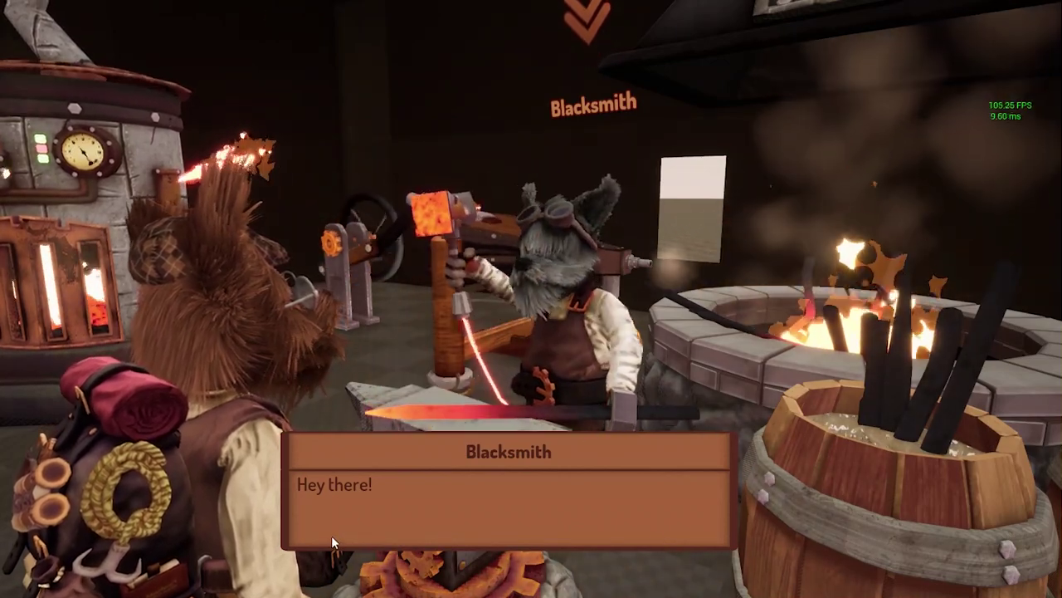
pyautogui.click(325, 544)
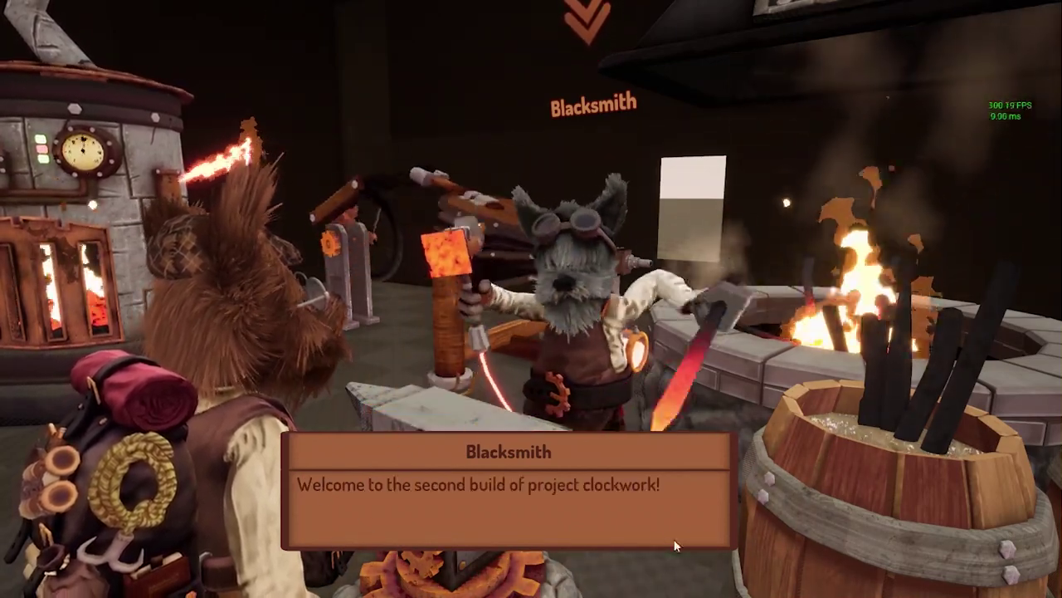
pyautogui.click(674, 539)
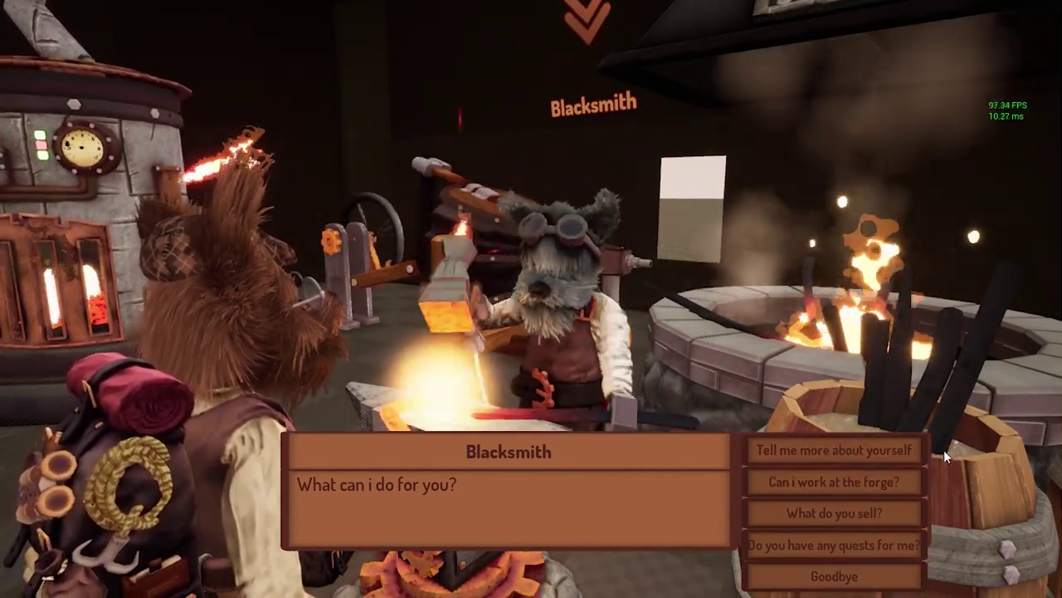
# Ask the Blacksmith "Can i work at the forge?" and advance through the answer back to the dialogue choices.
pyautogui.click(822, 490)
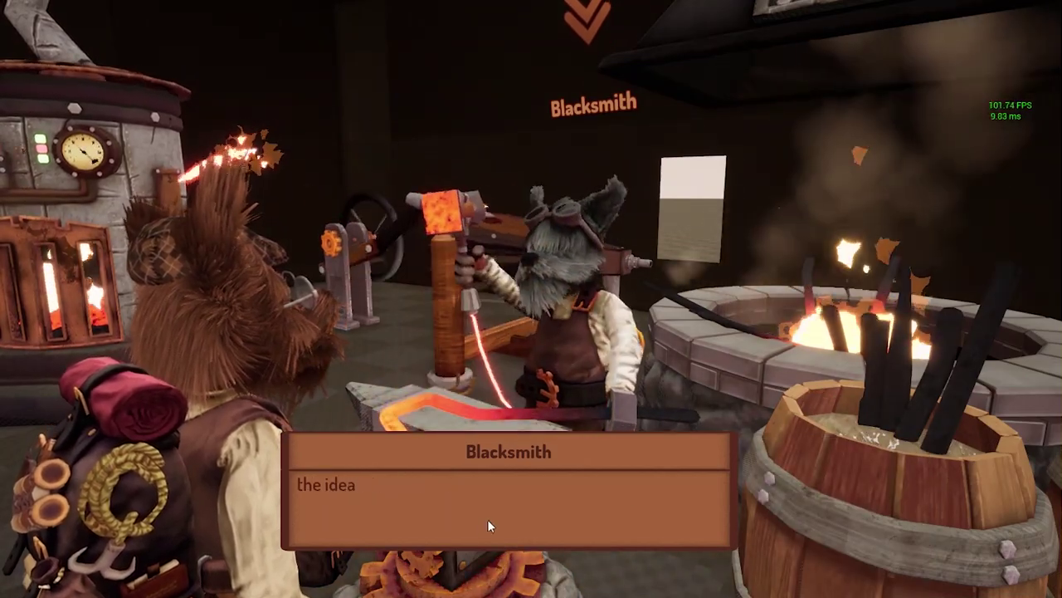
pyautogui.click(687, 473)
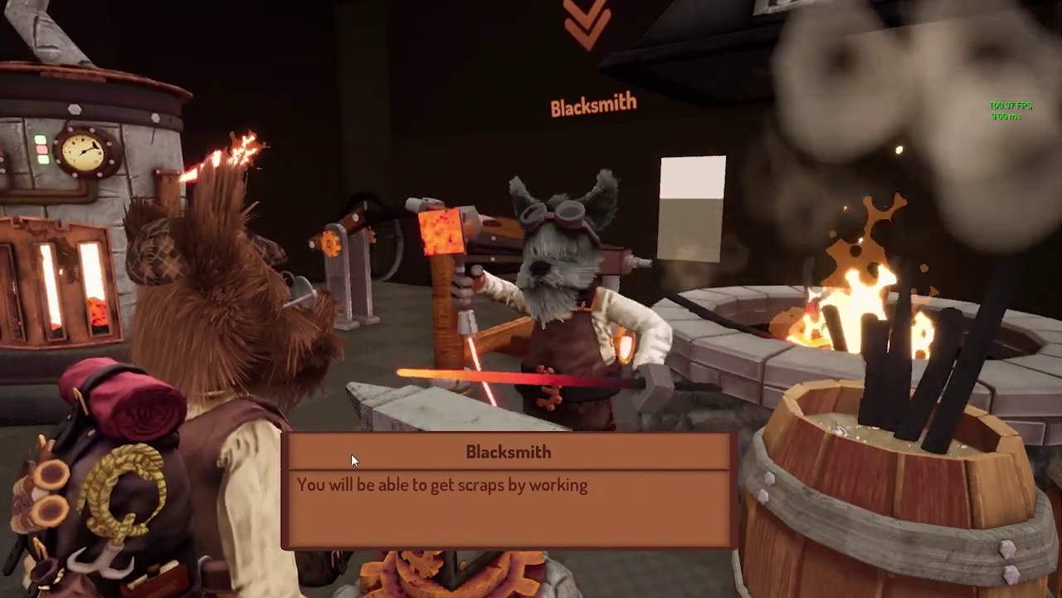
pyautogui.click(351, 453)
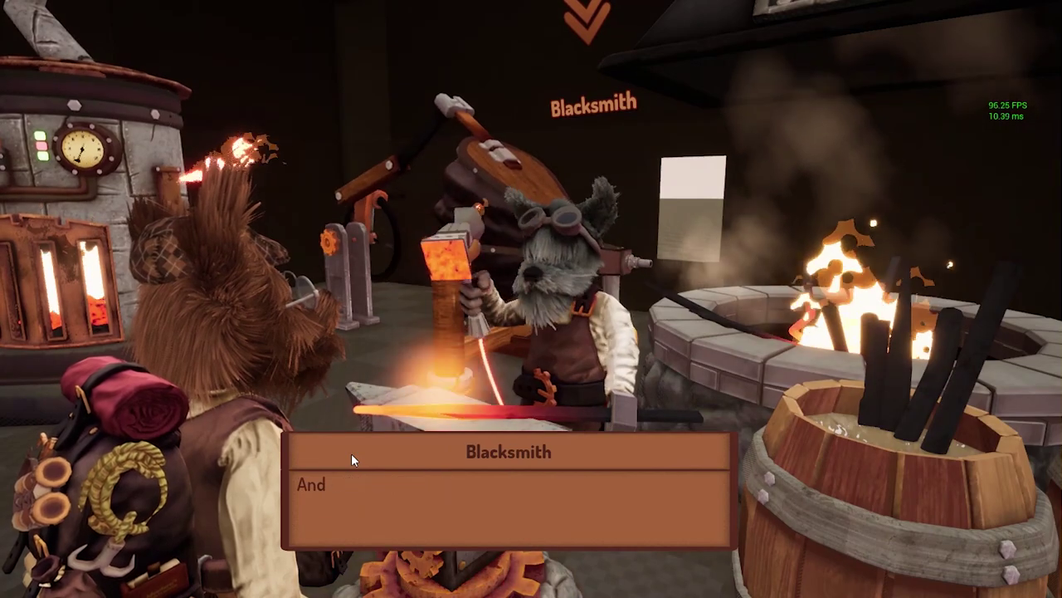
pyautogui.click(625, 490)
pyautogui.click(468, 460)
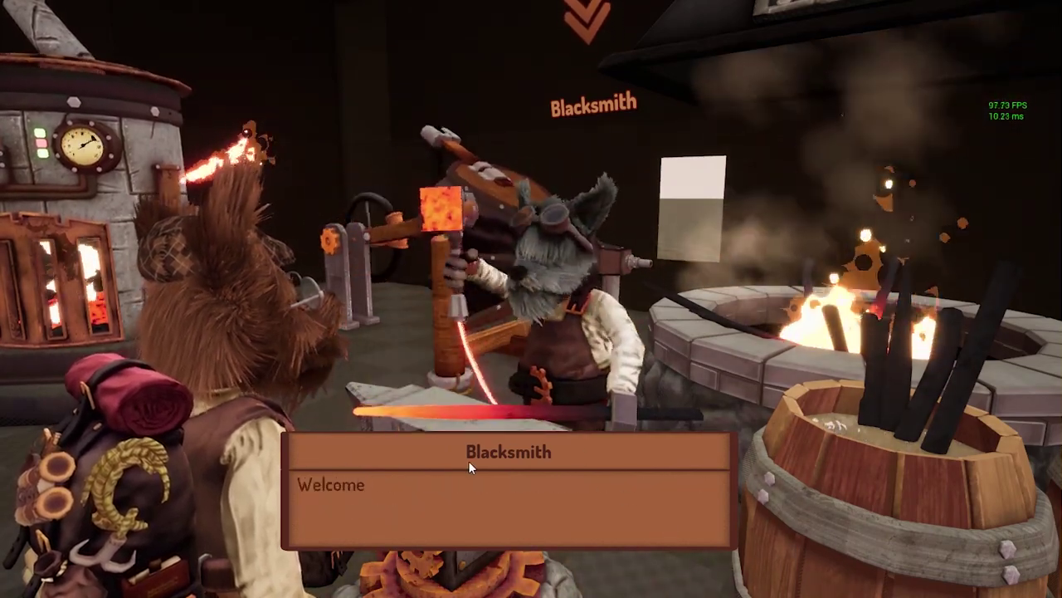
pyautogui.click(456, 535)
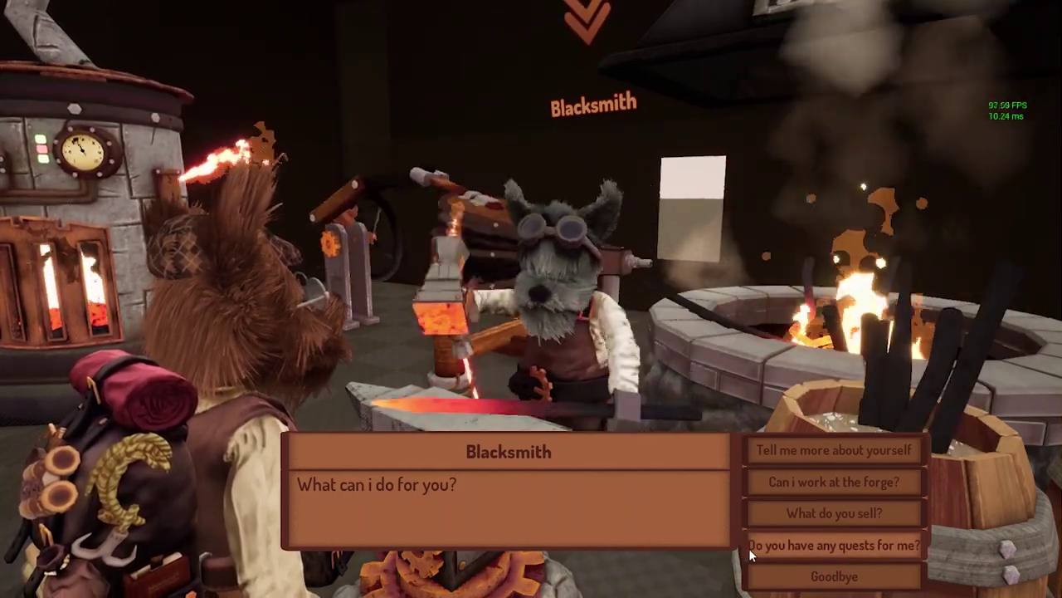
# Ask the Blacksmith "Do you have any quests for me?" and open the quest log.
pyautogui.click(748, 548)
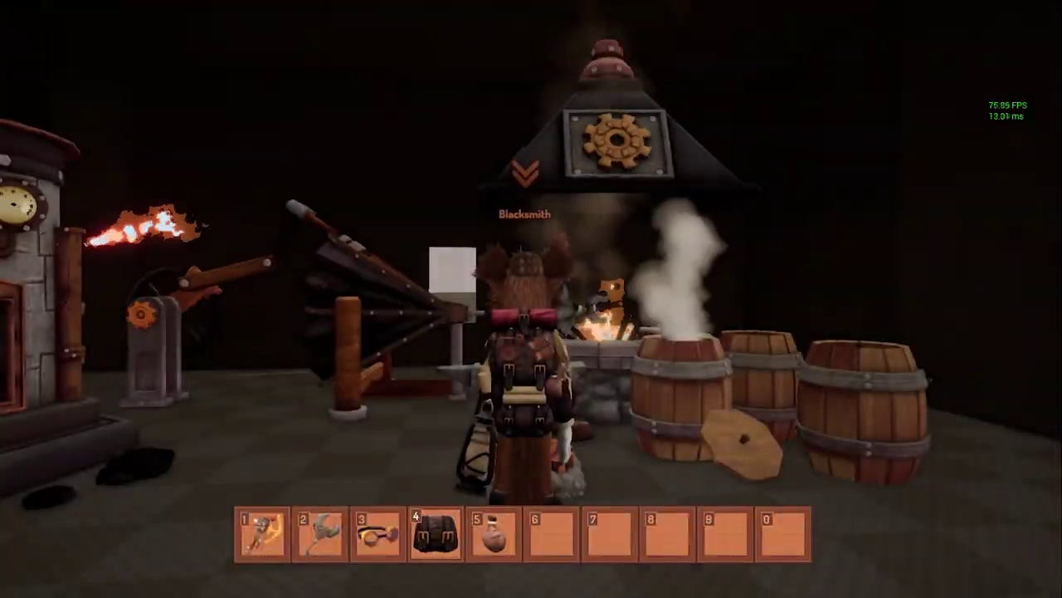
pyautogui.press('i')
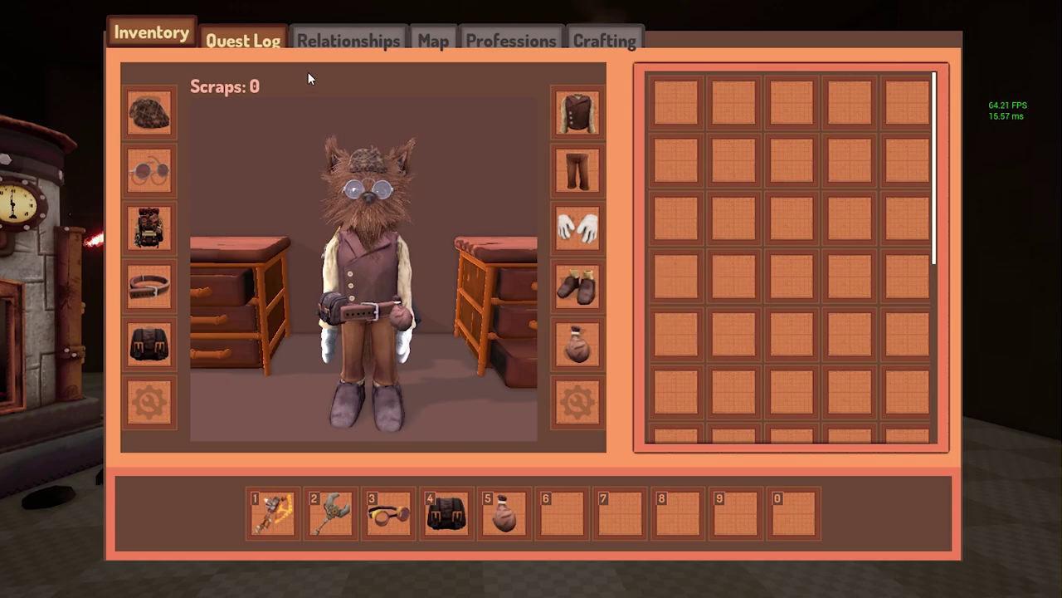
pyautogui.click(244, 40)
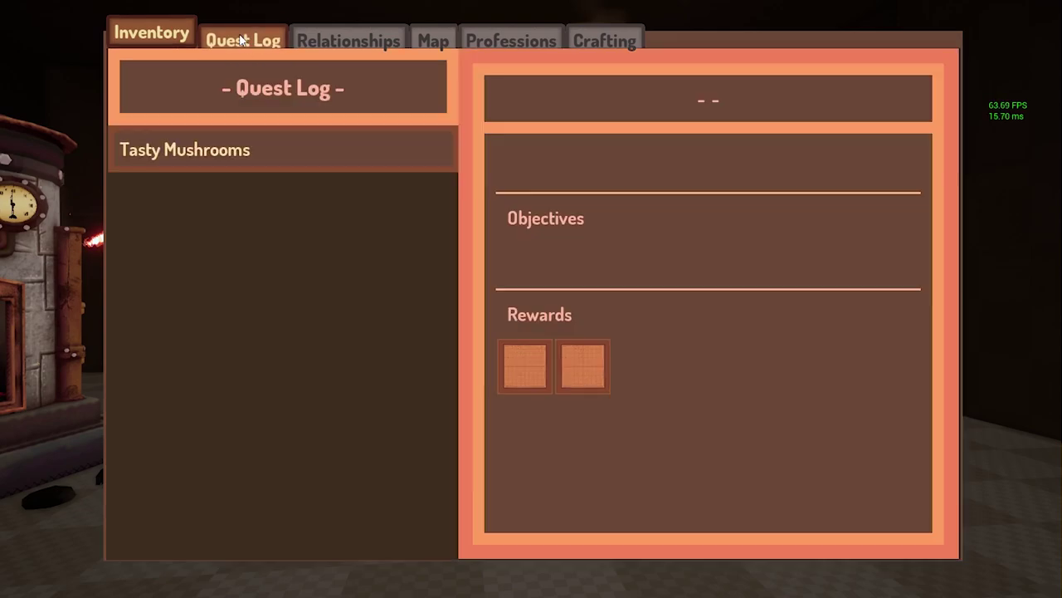
# Examine the description and objectives of the Tasty Mushrooms quest, and close the quest log.
pyautogui.click(183, 166)
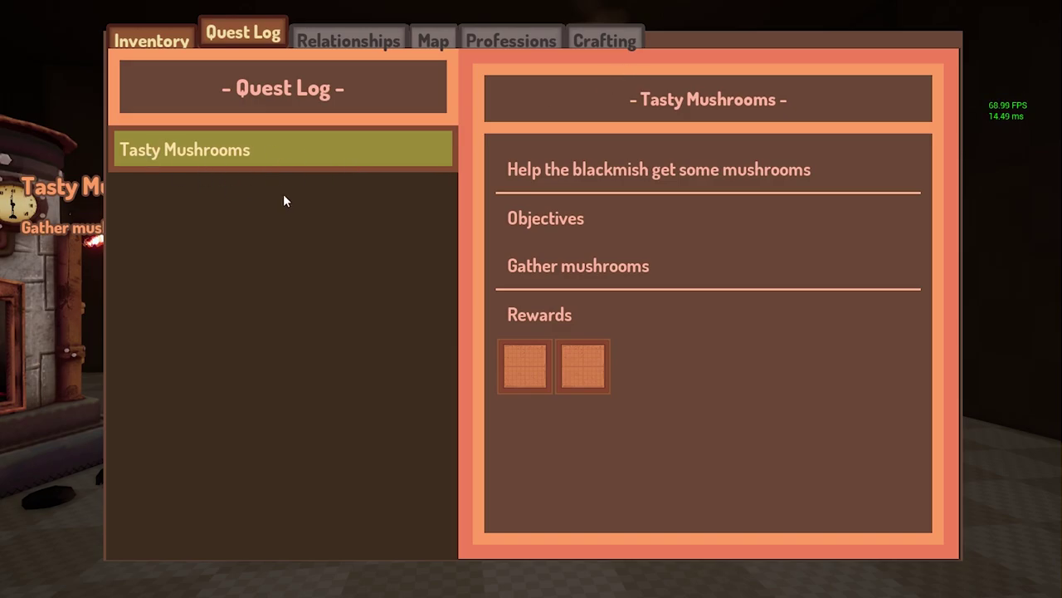
pyautogui.press('Tab')
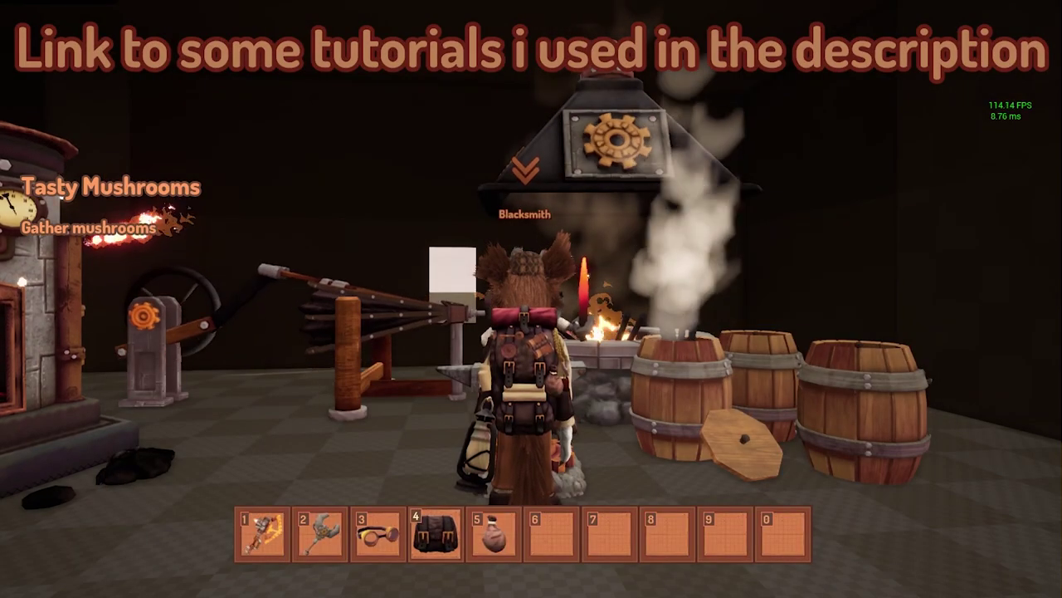
# Run out of the smithy and across the village to the mushroom field, and end the playtest.
pyautogui.press('w')
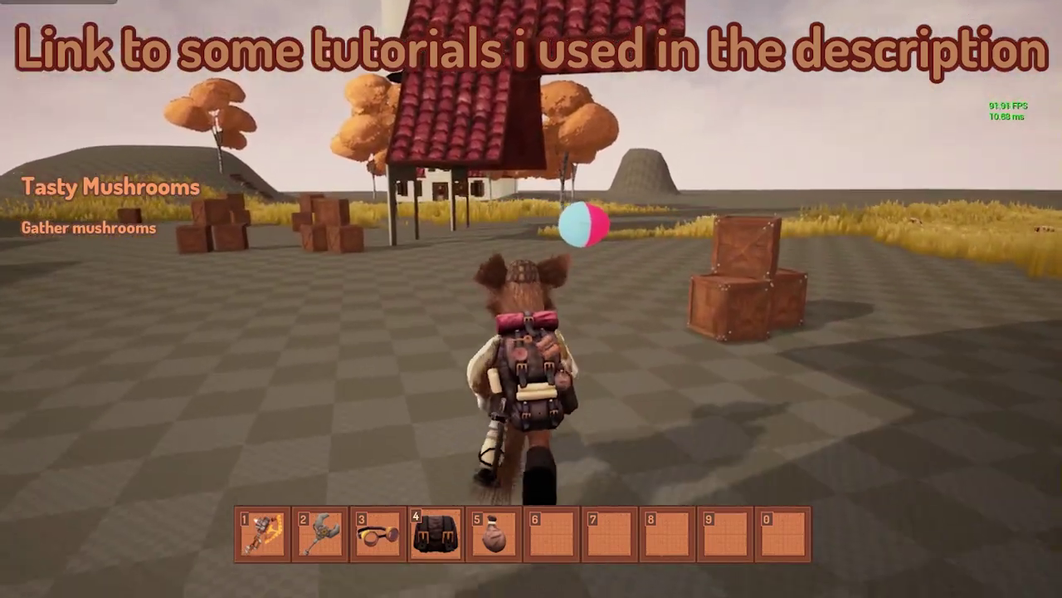
pyautogui.press('w')
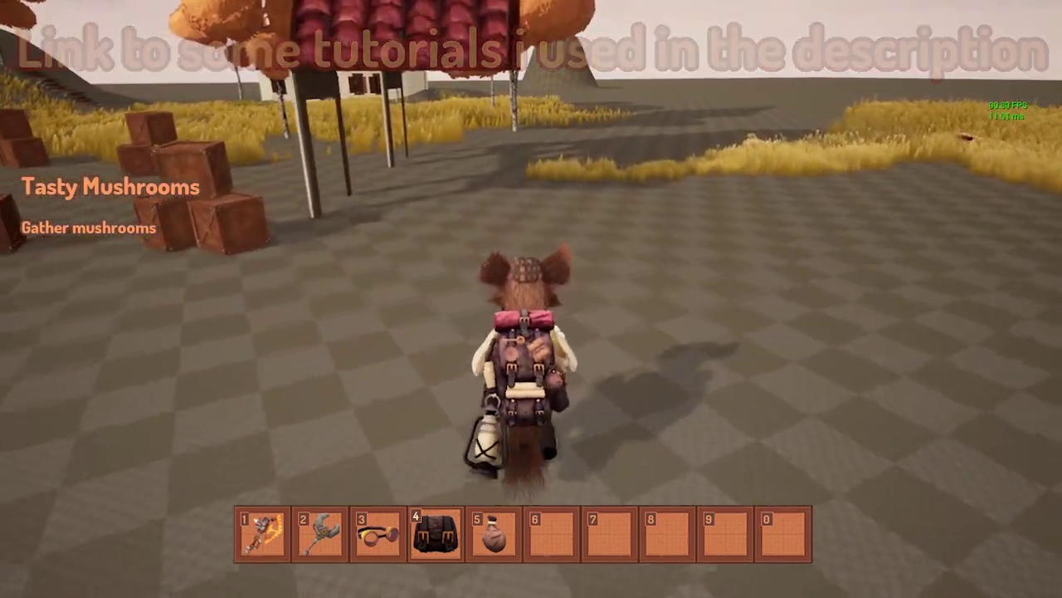
pyautogui.press('w')
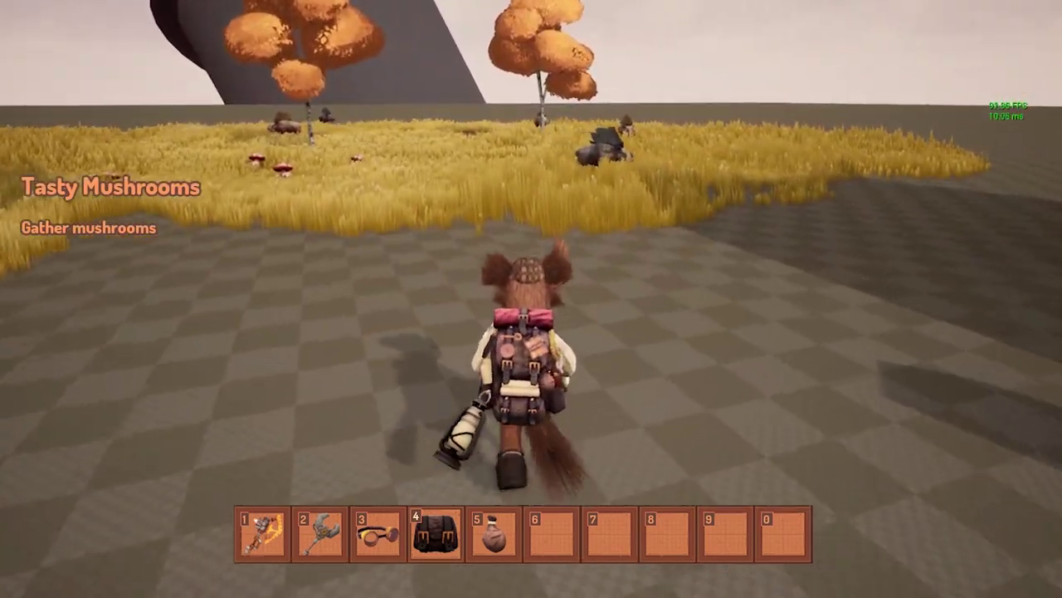
pyautogui.press('w')
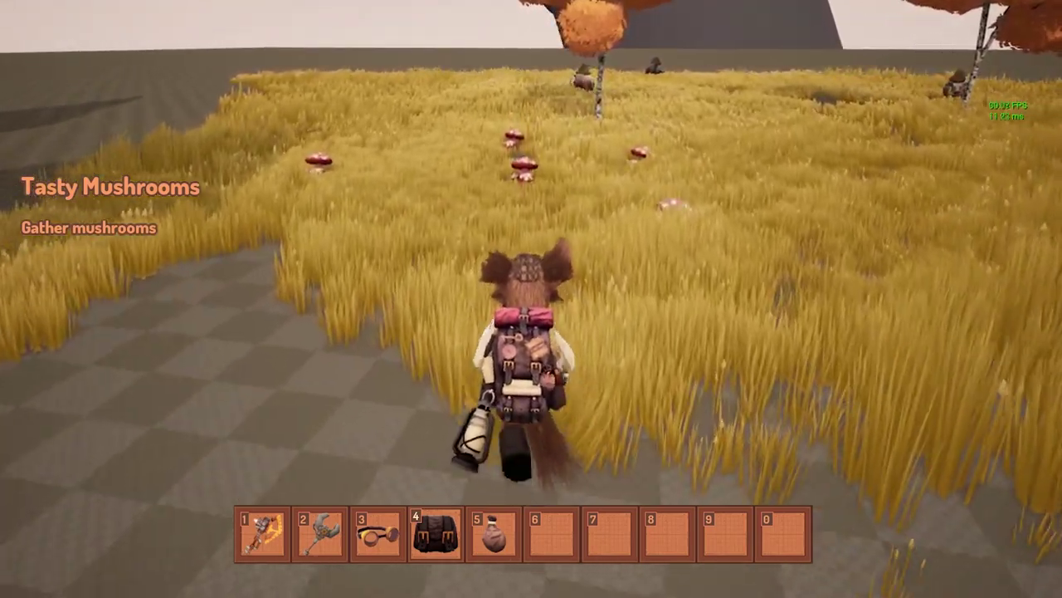
pyautogui.press('w')
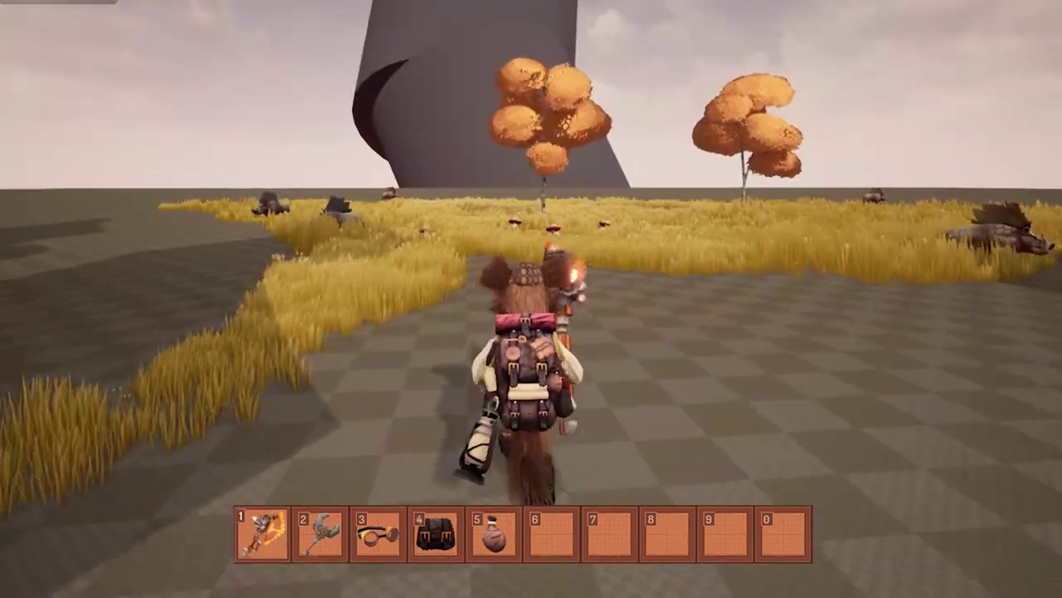
pyautogui.press('w')
pyautogui.press('Escape')
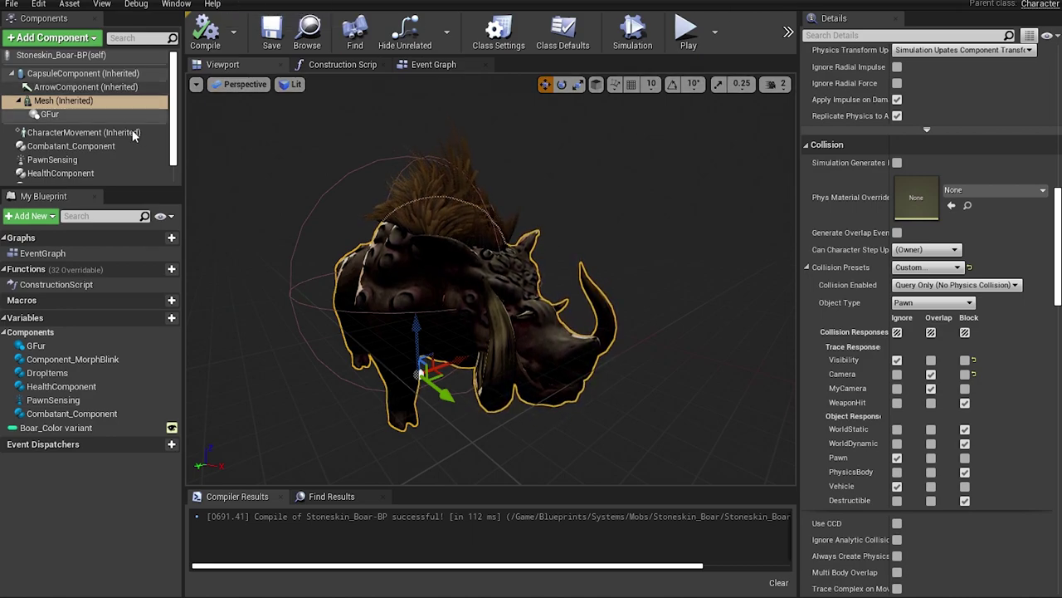
# Examine the settings of the CharacterMovement, Combatant_Component and PawnSensing components in Stoneskin_Boar-BP.
pyautogui.click(63, 133)
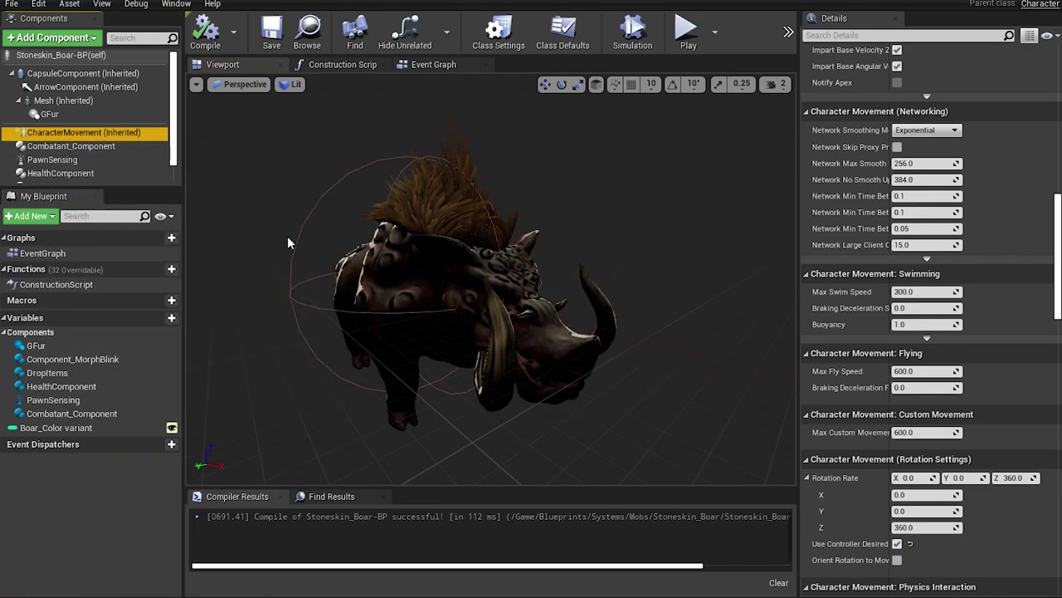
pyautogui.click(16, 148)
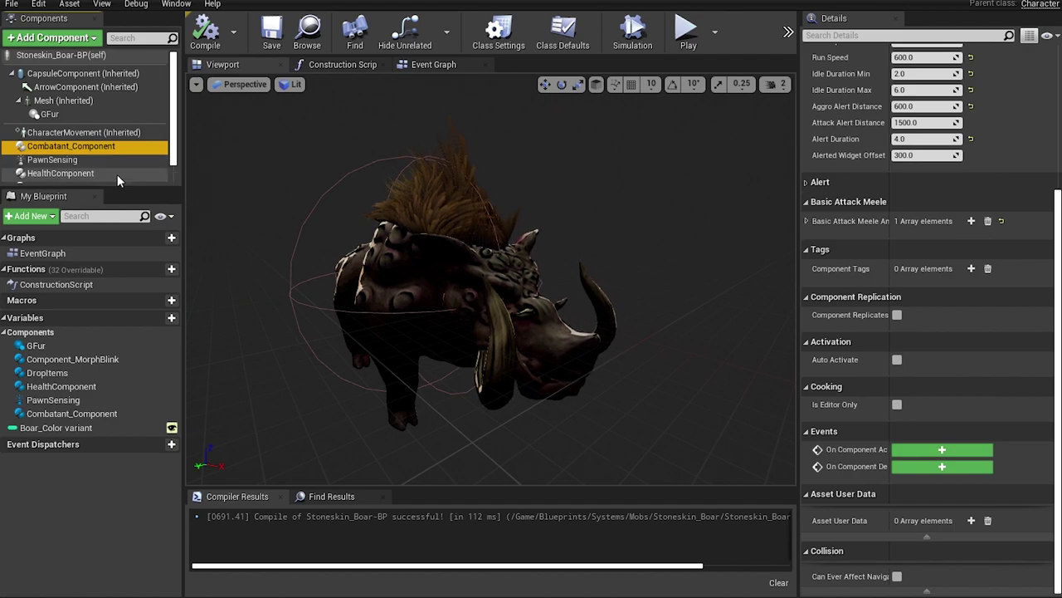
pyautogui.click(91, 161)
# Add a new Combatant Component to the Stoneskin_Boar-BP blueprint.
pyautogui.click(68, 41)
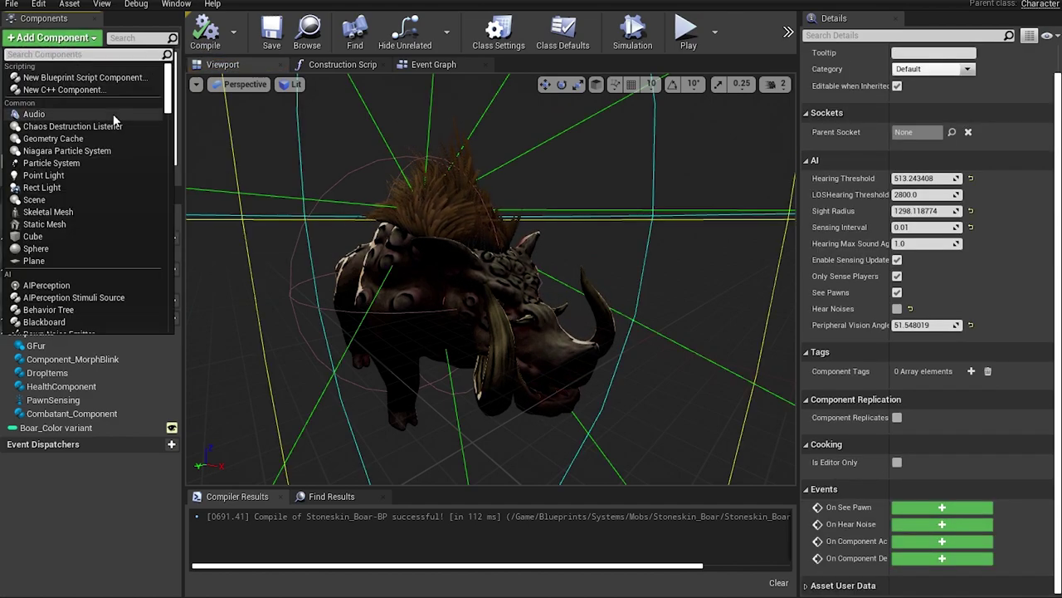
pyautogui.write('comba')
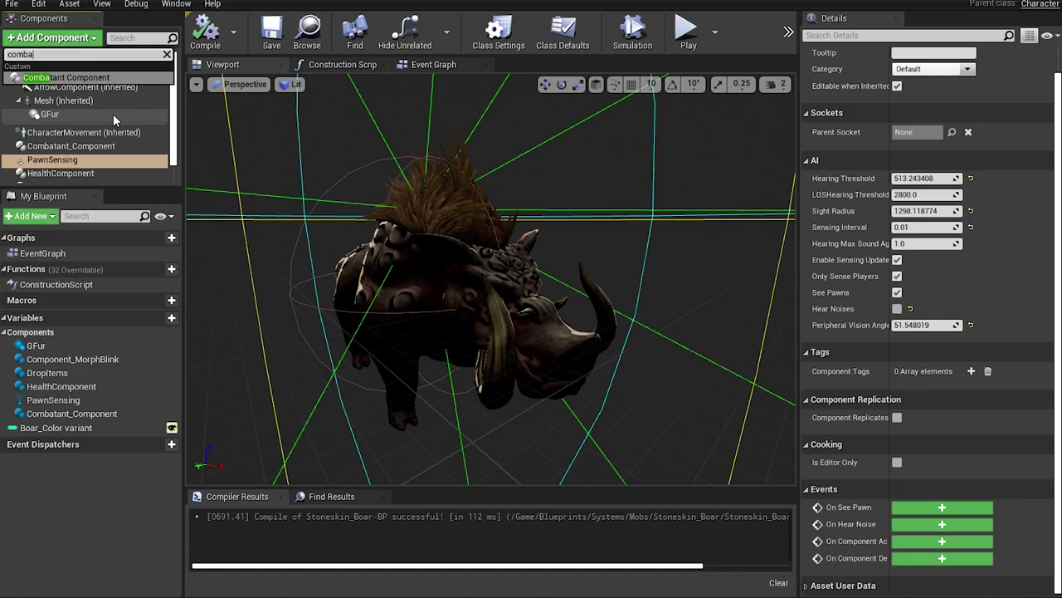
pyautogui.click(74, 79)
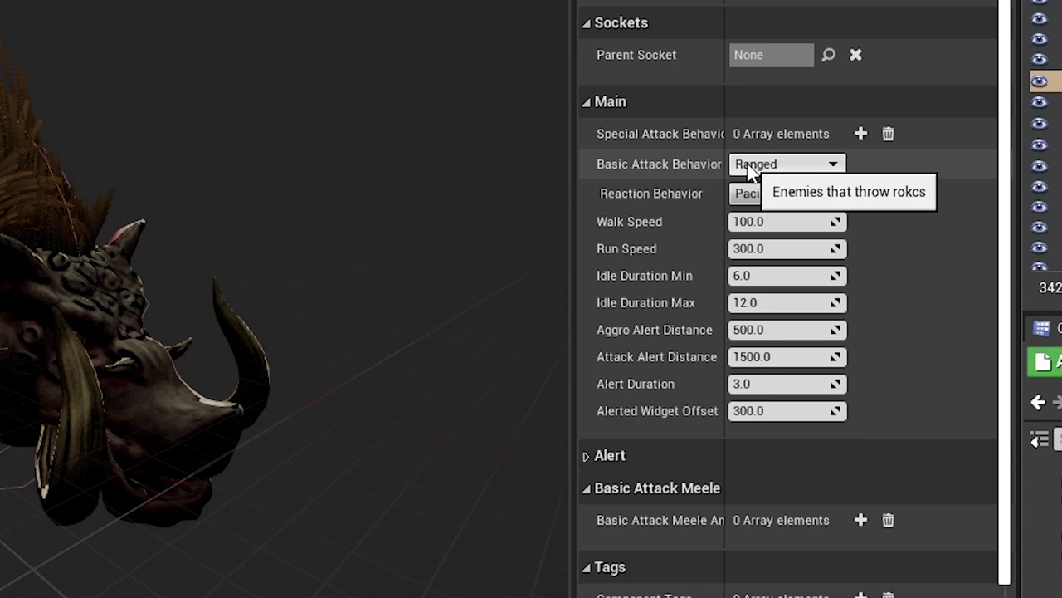
# Review the available options for the new combatant component's Basic Attack Behavior and Reaction Behavior.
pyautogui.click(750, 167)
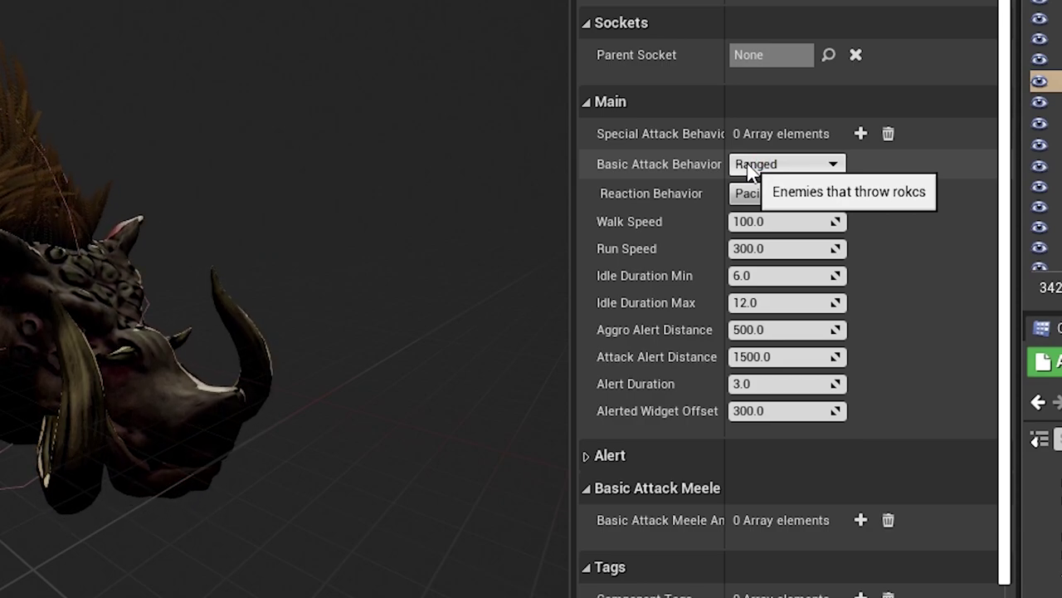
pyautogui.click(750, 166)
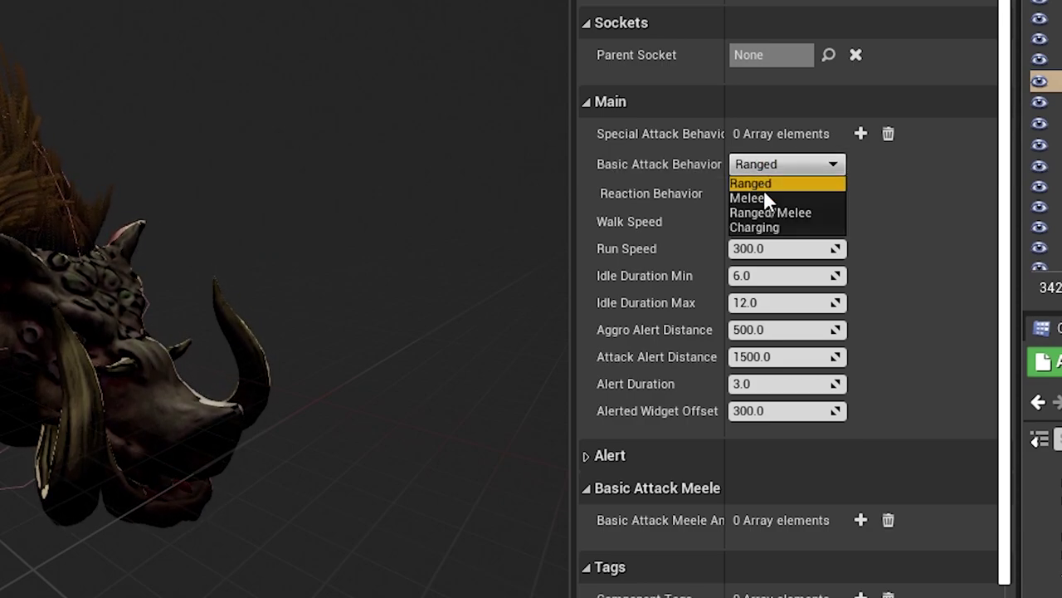
pyautogui.click(778, 164)
pyautogui.click(790, 199)
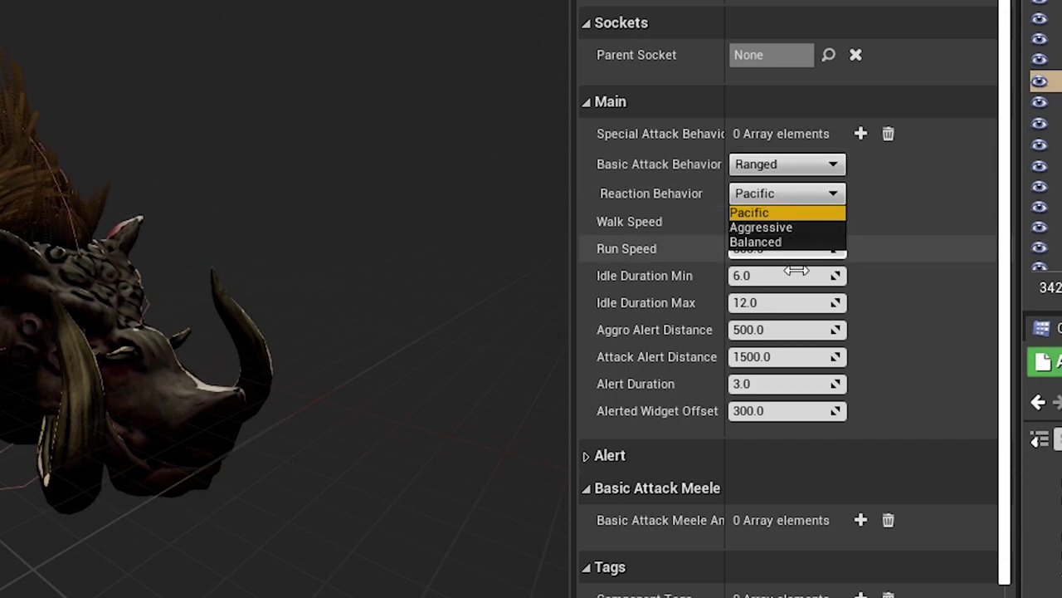
pyautogui.click(756, 208)
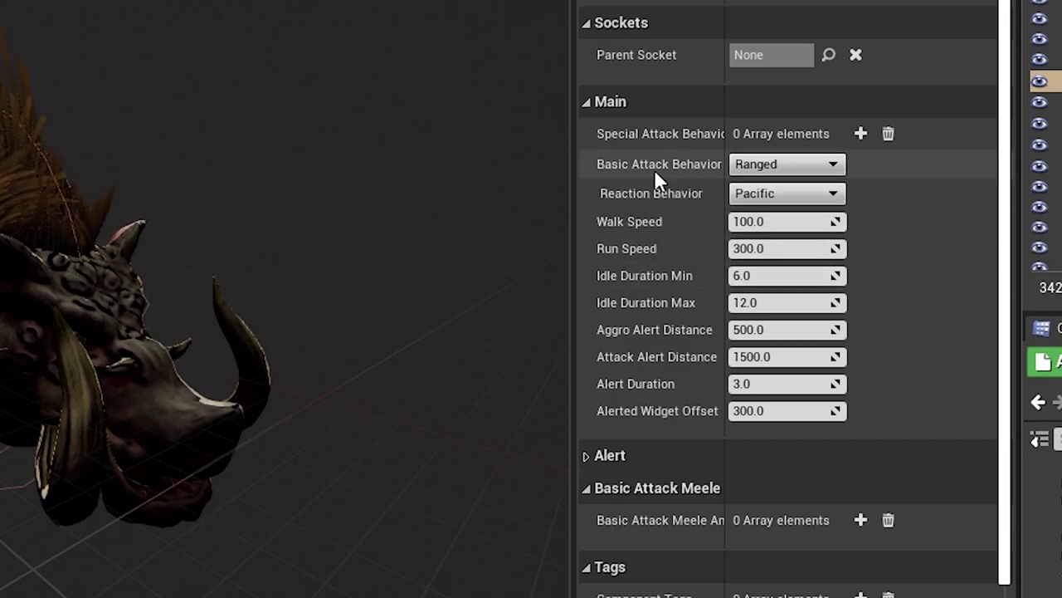
# Set Basic Attack Behavior to Melee and Reaction Behavior to Balanced, trying Aggressive before settling on Balanced.
pyautogui.click(757, 166)
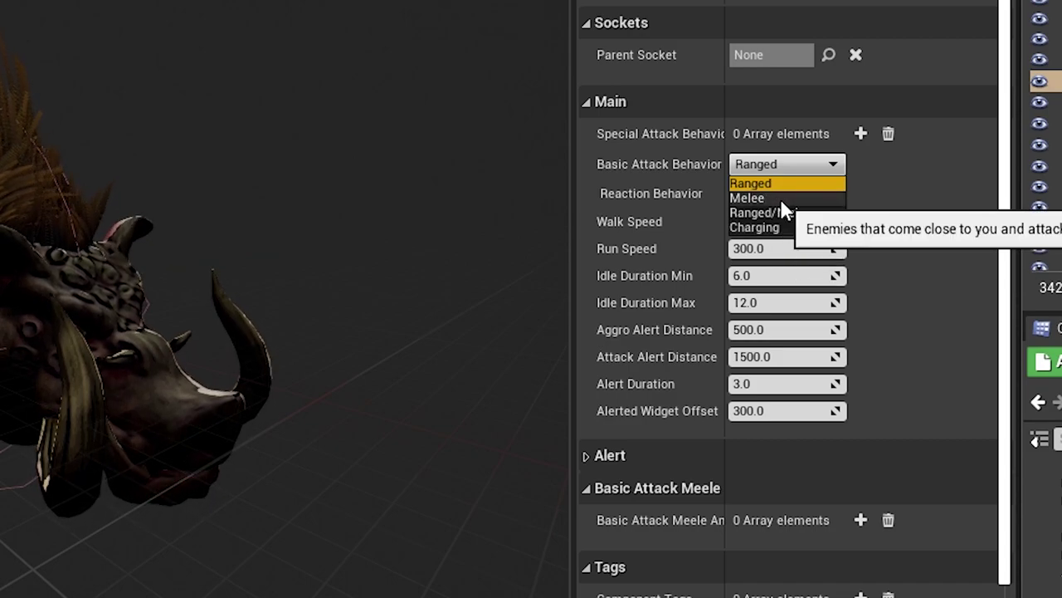
pyautogui.click(780, 198)
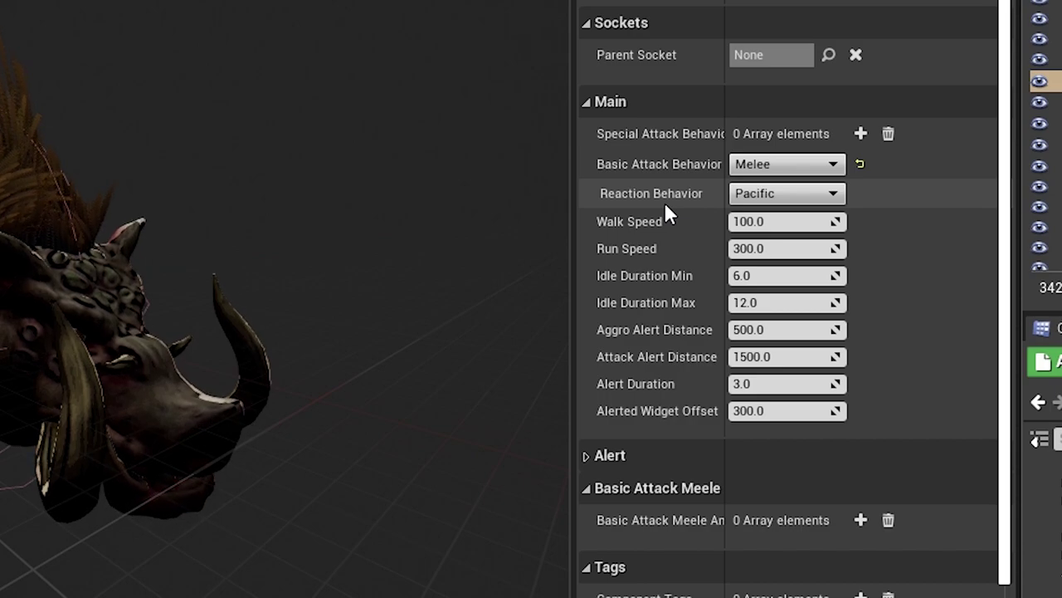
pyautogui.click(734, 198)
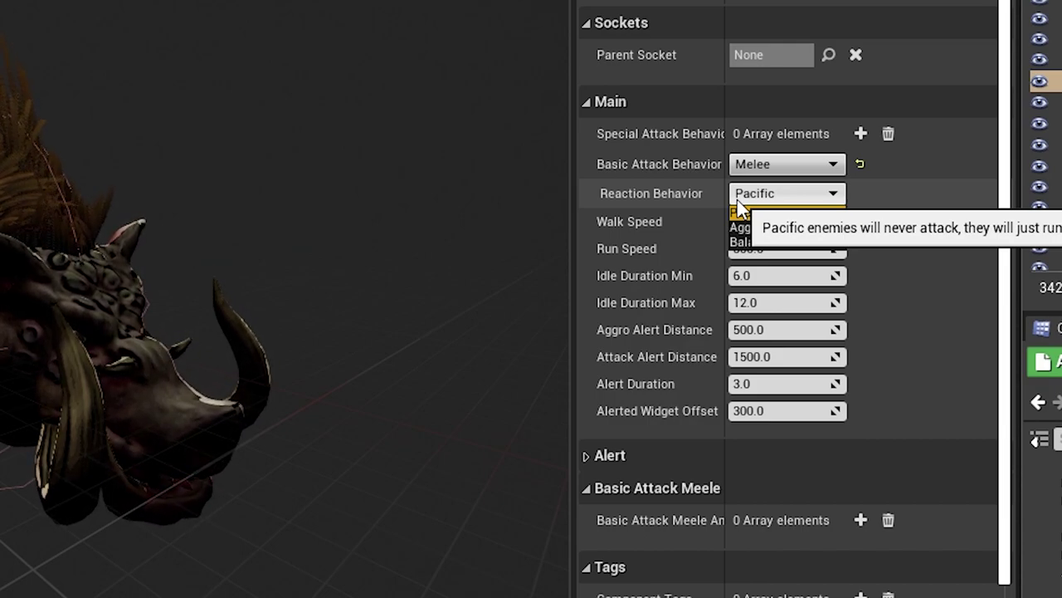
pyautogui.click(785, 227)
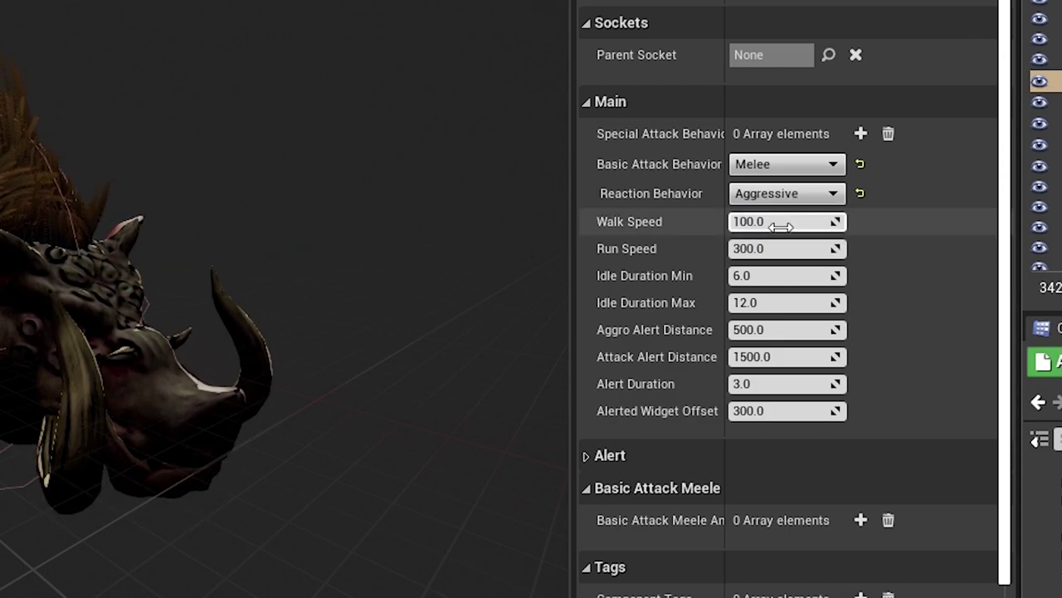
pyautogui.click(793, 194)
pyautogui.click(759, 242)
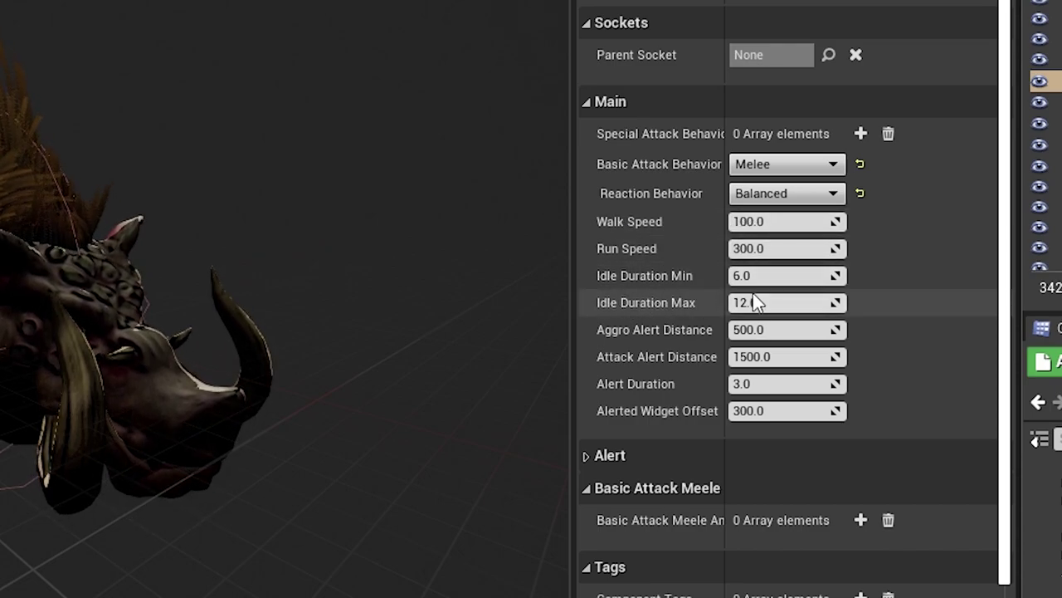
# Examine the Idle Duration Min and Idle Duration Max settings of the combatant component.
pyautogui.click(763, 276)
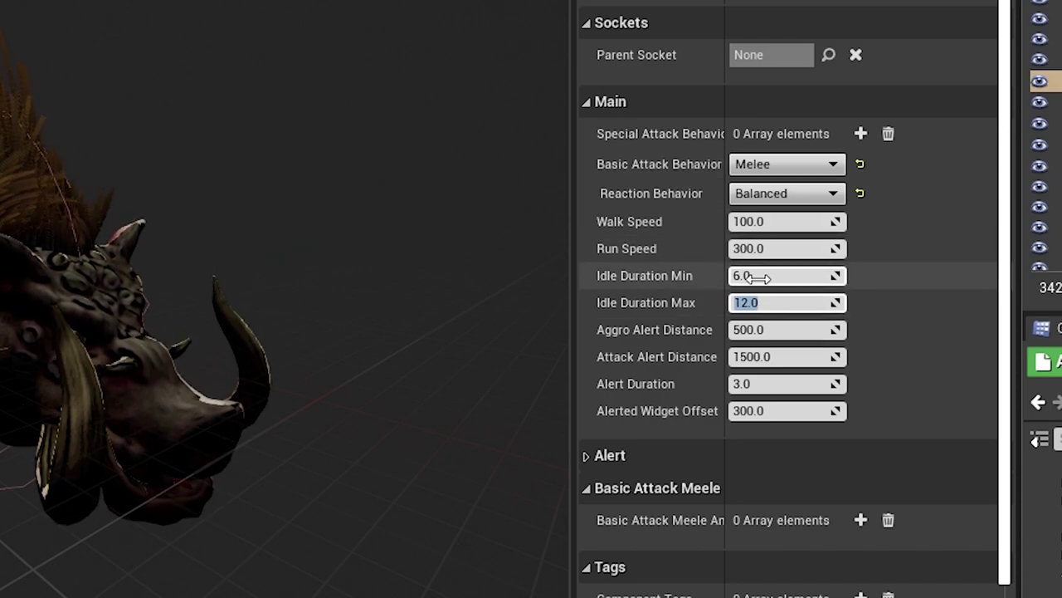
pyautogui.click(757, 279)
pyautogui.click(766, 301)
pyautogui.click(752, 278)
pyautogui.click(764, 304)
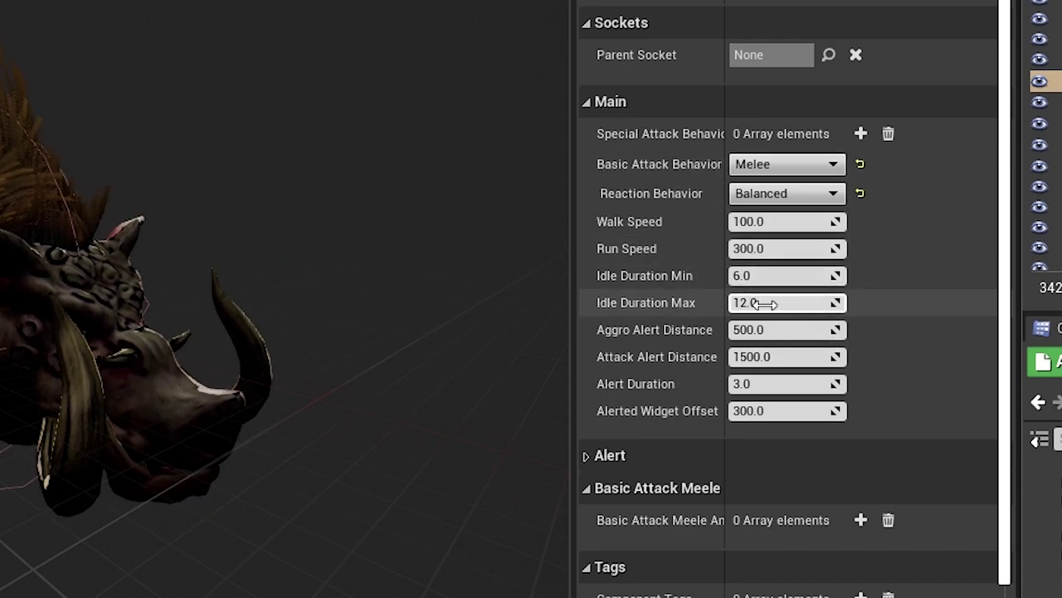
pyautogui.click(764, 276)
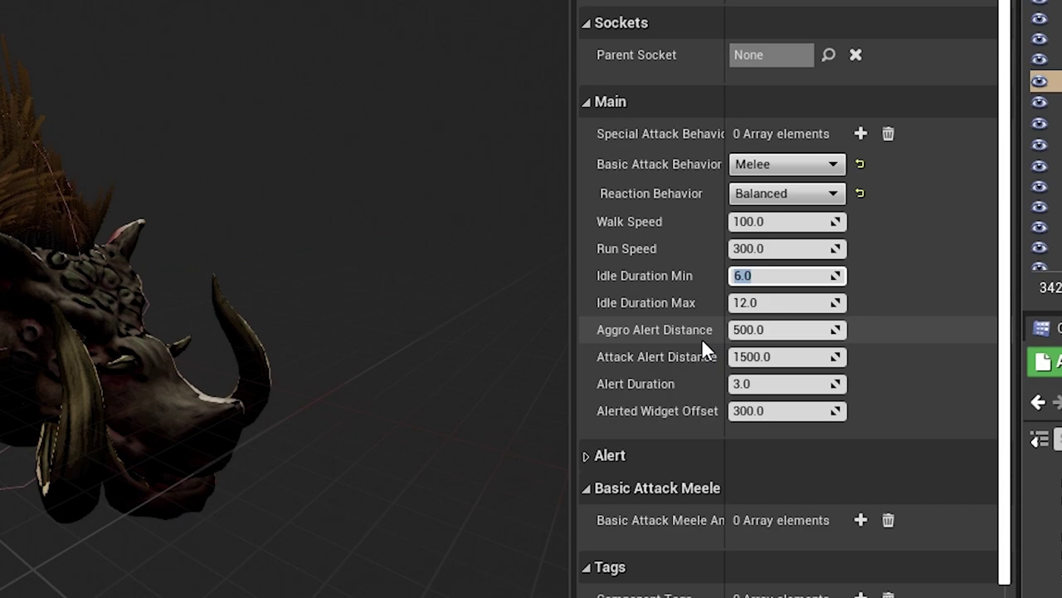
# Examine the Aggro Alert Distance, Attack Alert Distance, Alert Duration and Alerted Widget Offset settings.
pyautogui.click(670, 332)
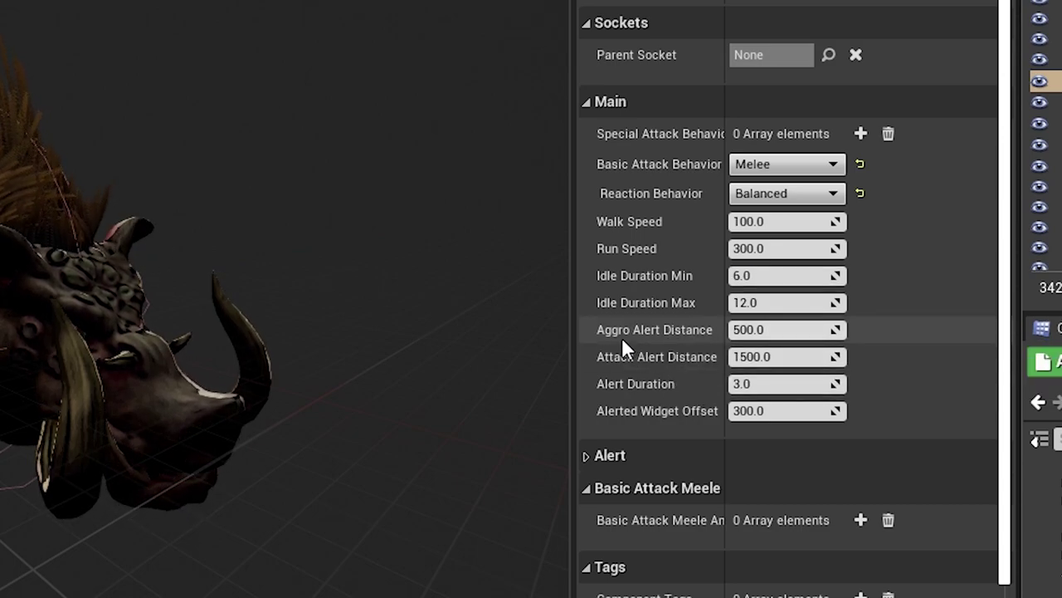
pyautogui.click(750, 331)
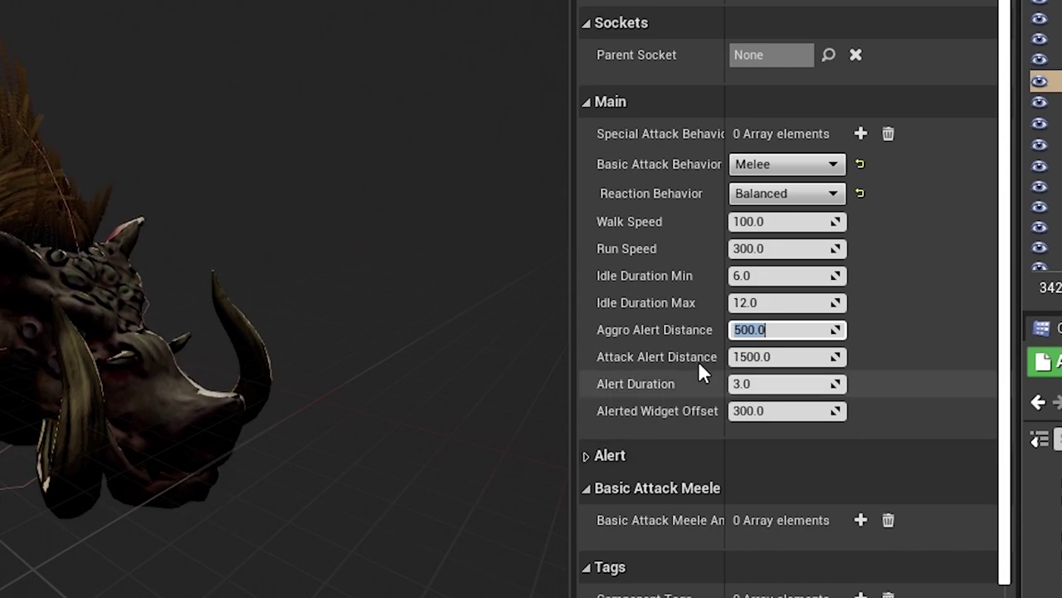
pyautogui.click(766, 363)
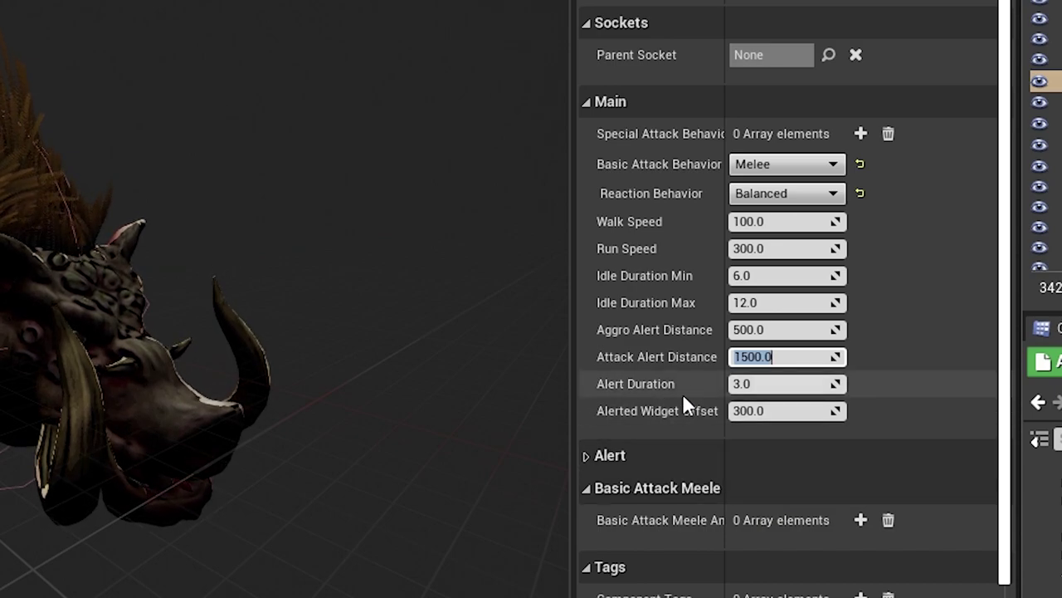
pyautogui.click(753, 385)
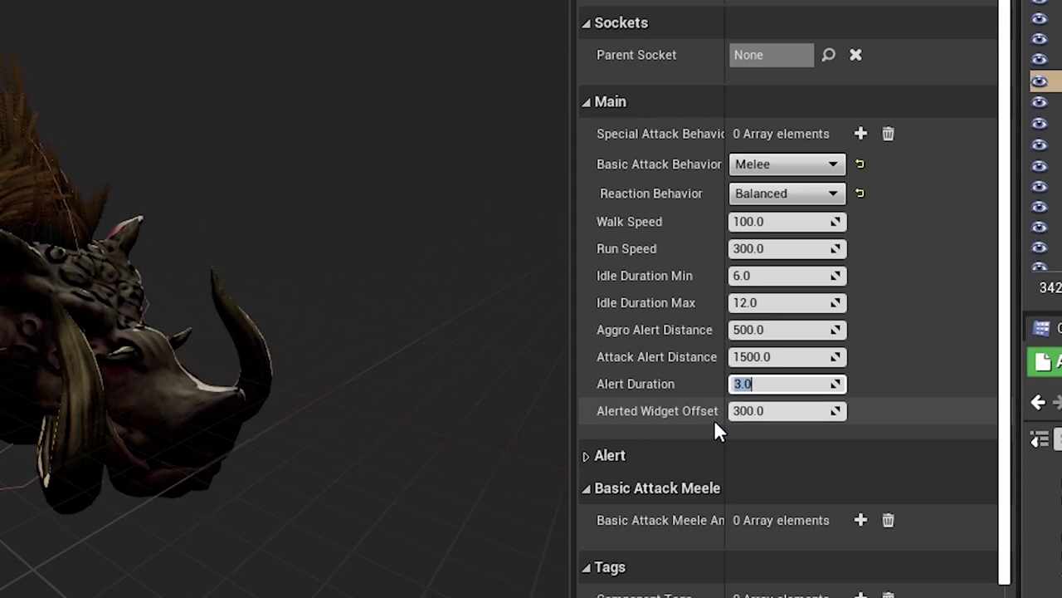
pyautogui.click(753, 410)
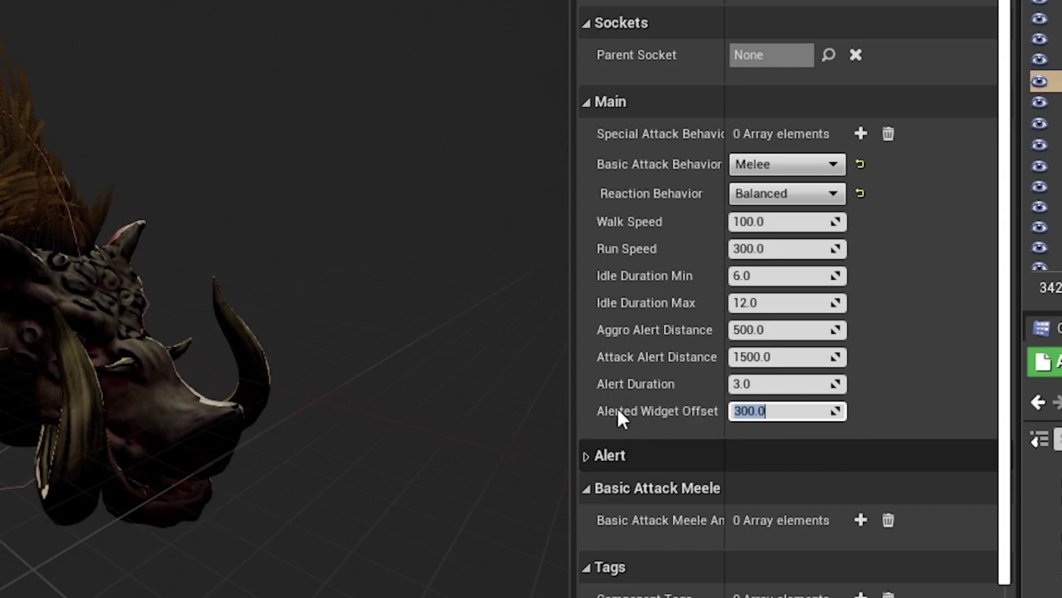
pyautogui.click(628, 173)
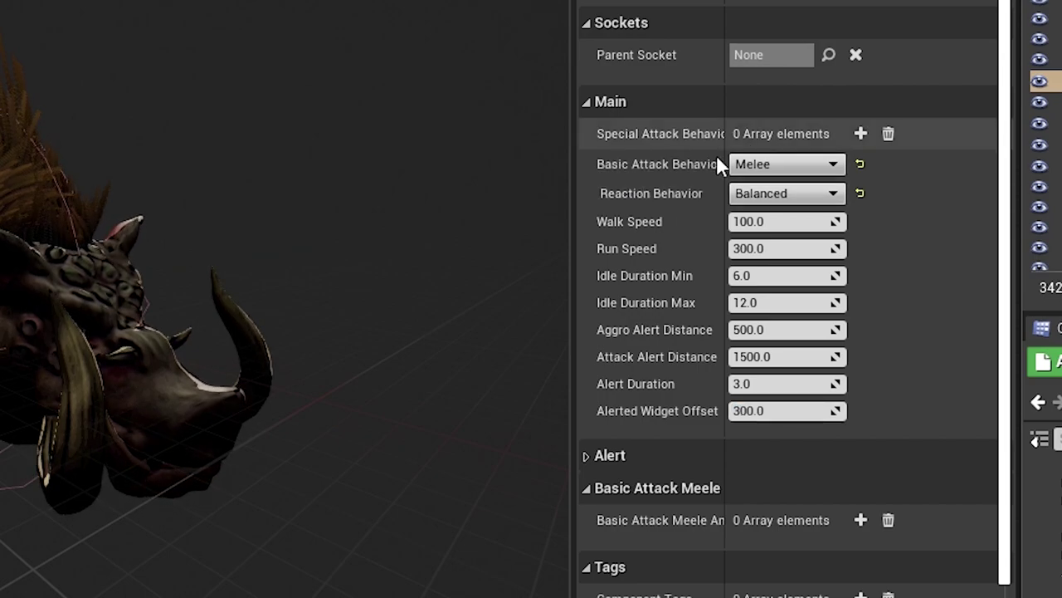
# Add one element to the Special Attack Behaviors array and set it to Spawn adds.
pyautogui.click(859, 161)
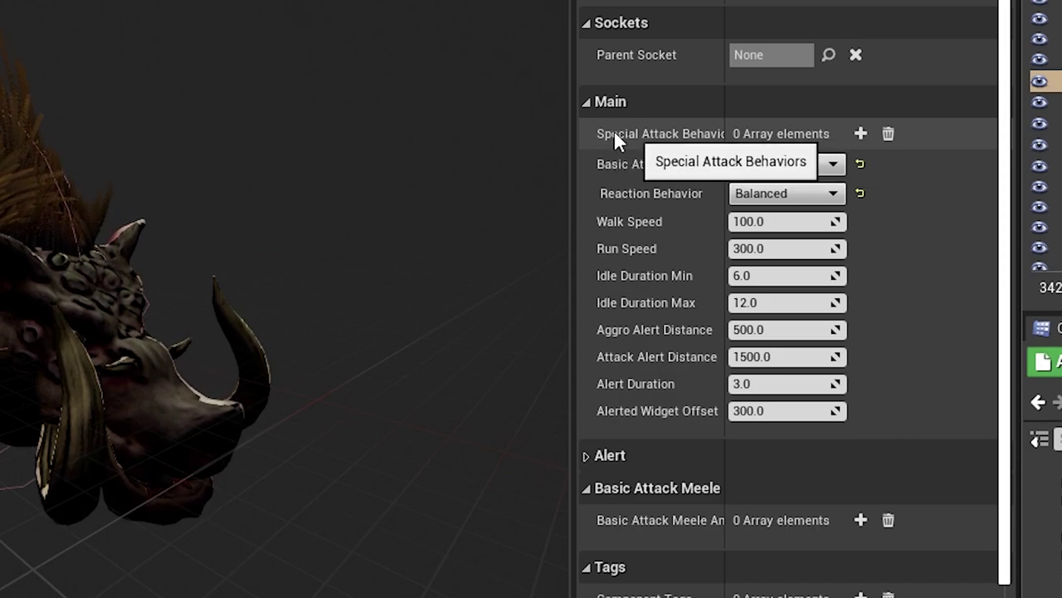
pyautogui.click(860, 134)
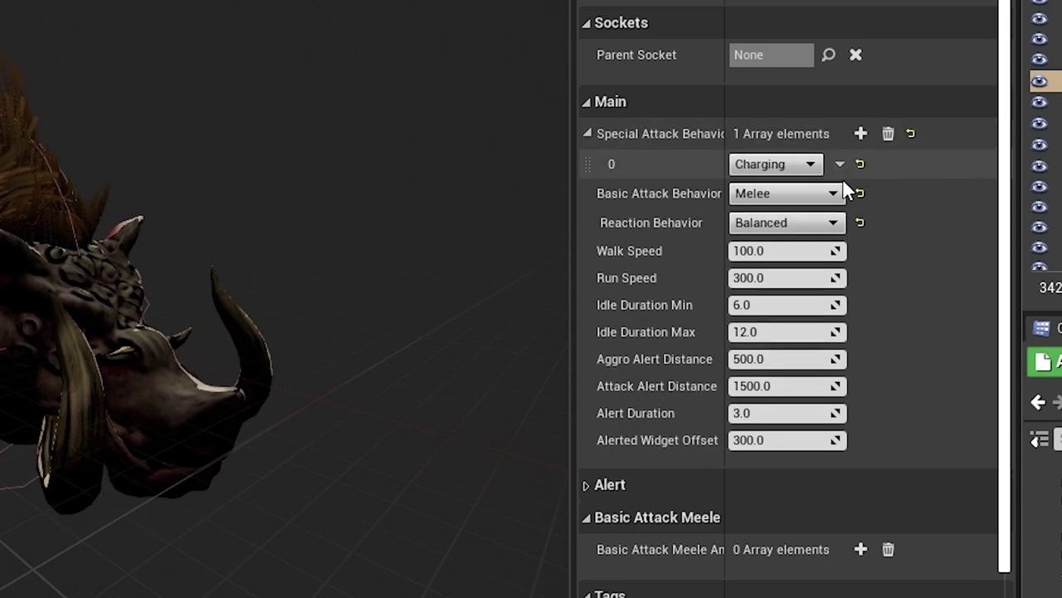
pyautogui.click(770, 165)
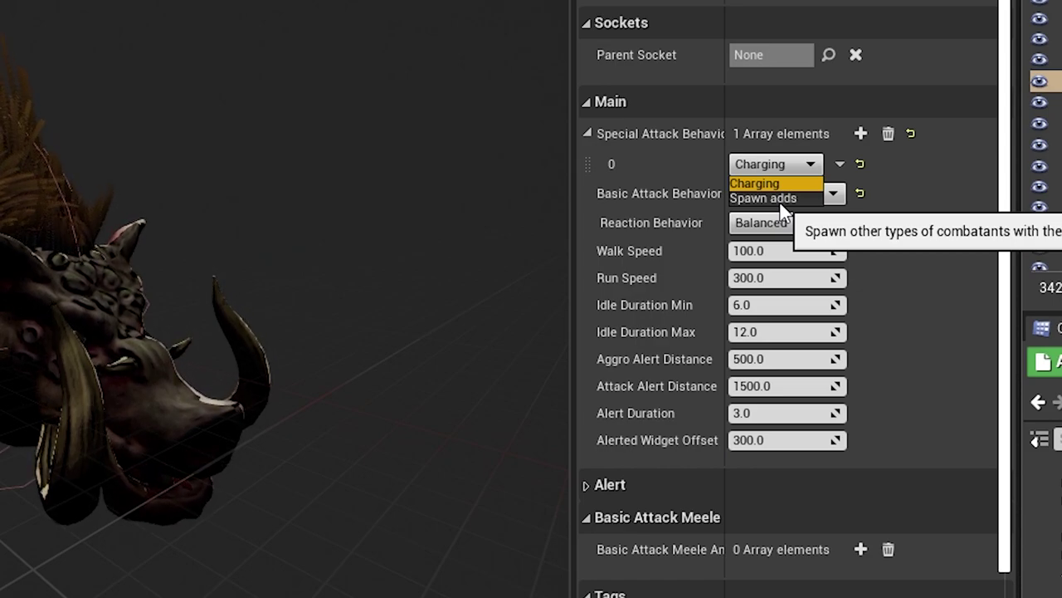
pyautogui.click(776, 200)
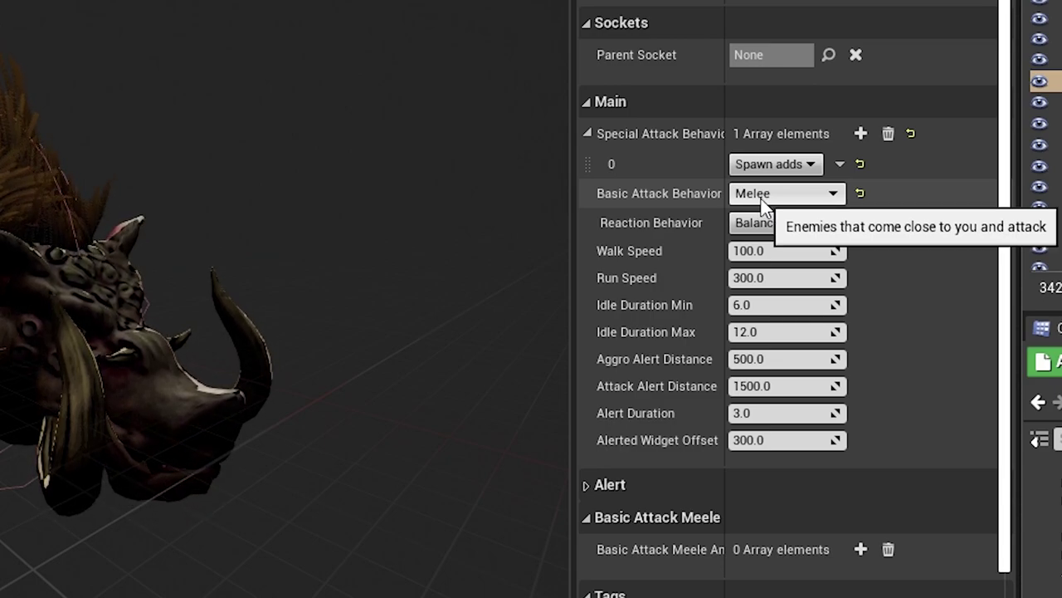
# Keep Spawn adds as the first Special Attack Behaviors element and add a second element set to Charging.
pyautogui.click(778, 168)
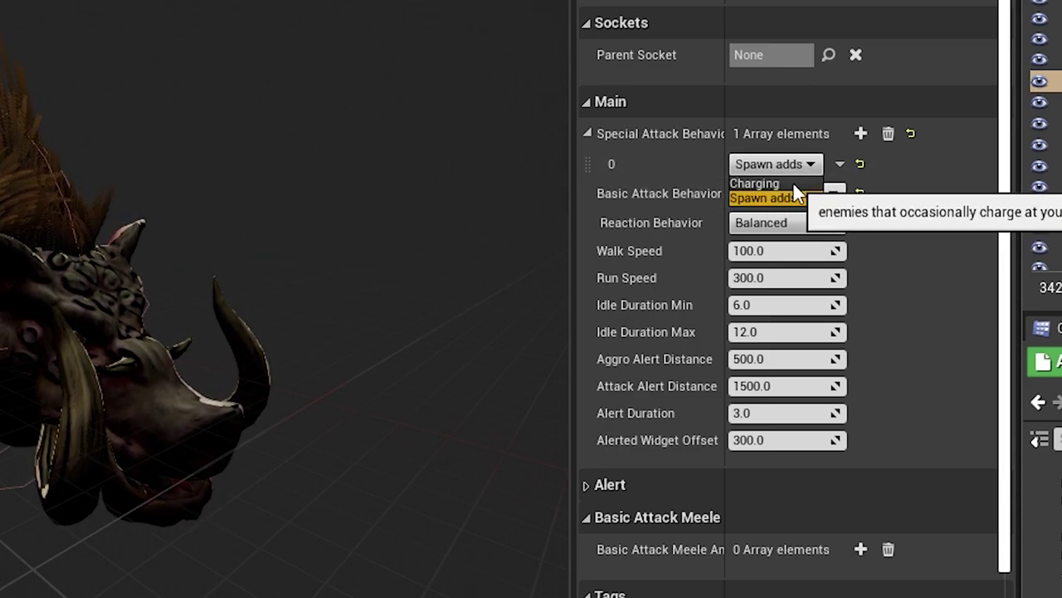
pyautogui.click(762, 197)
pyautogui.click(859, 135)
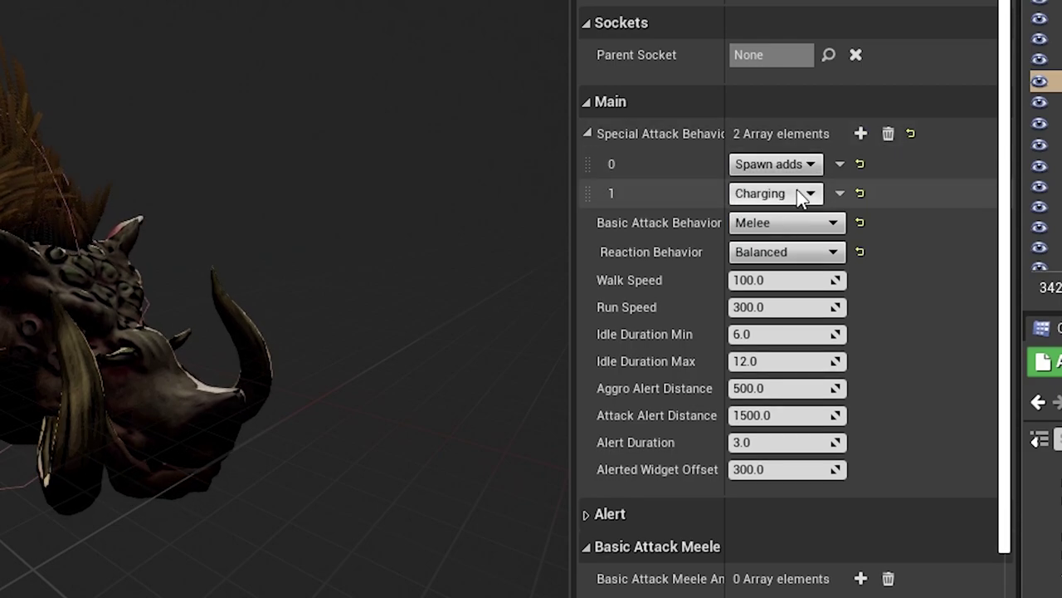
pyautogui.click(797, 191)
pyautogui.click(773, 210)
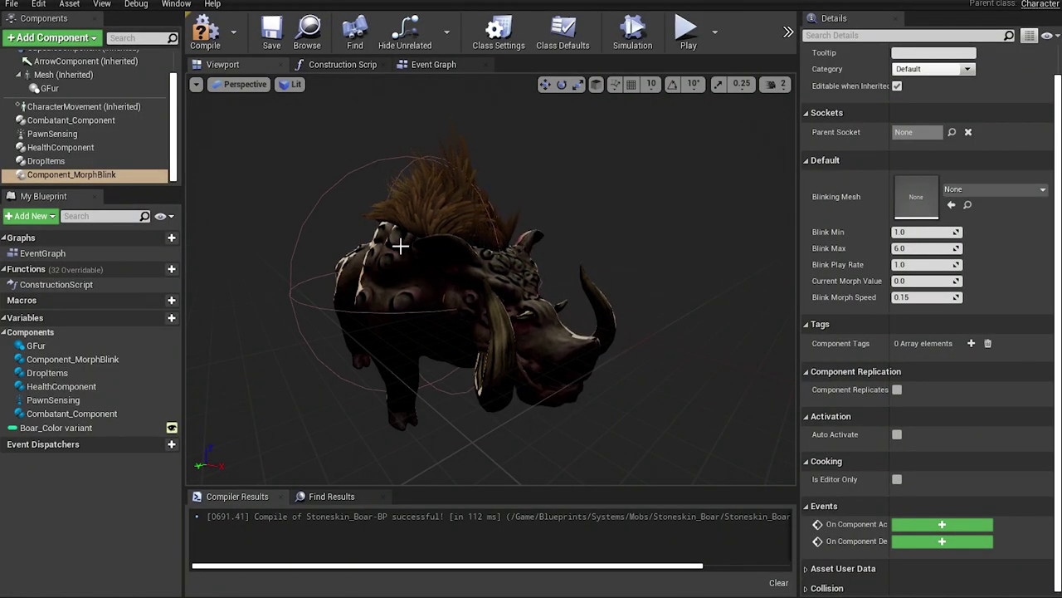
# Examine the Blink Max setting of Component_MorphBlink and open the StoneSkinBoarF skeletal mesh used by the inherited Mesh component.
pyautogui.click(918, 248)
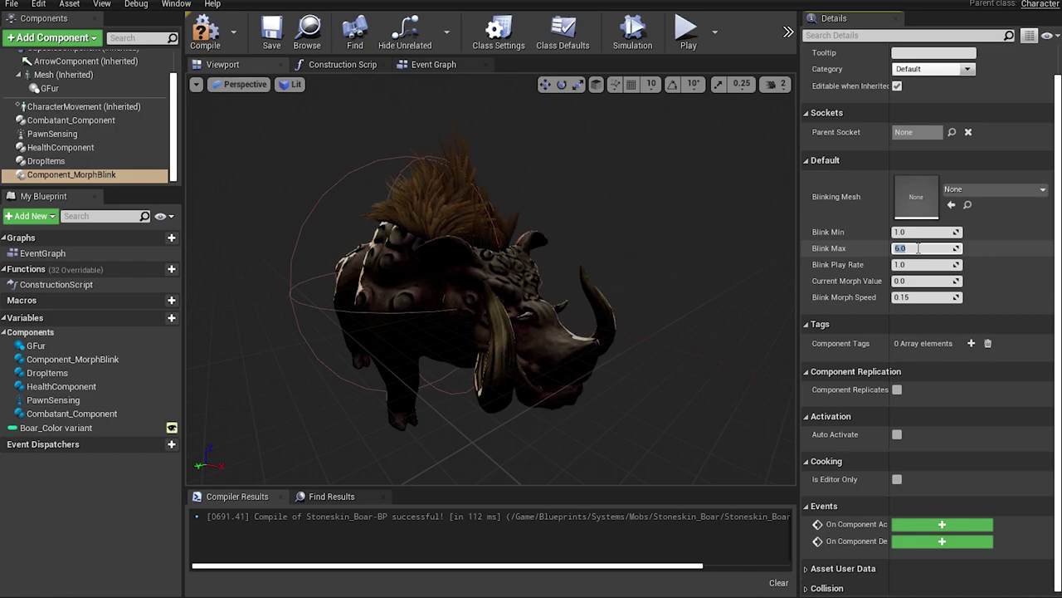
pyautogui.scroll(2, 115, 92)
pyautogui.click(93, 100)
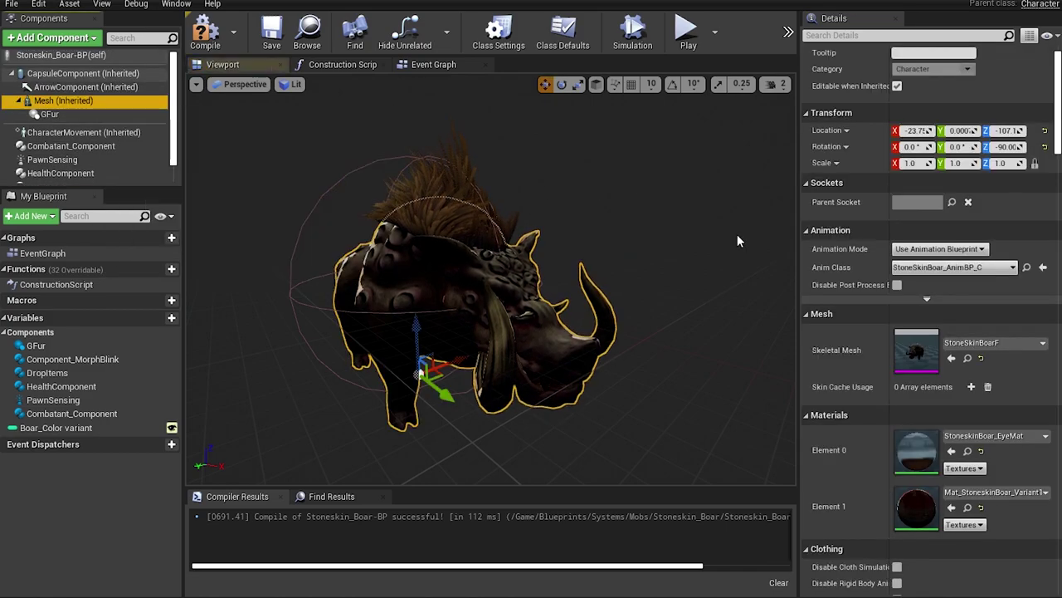
pyautogui.doubleClick(910, 357)
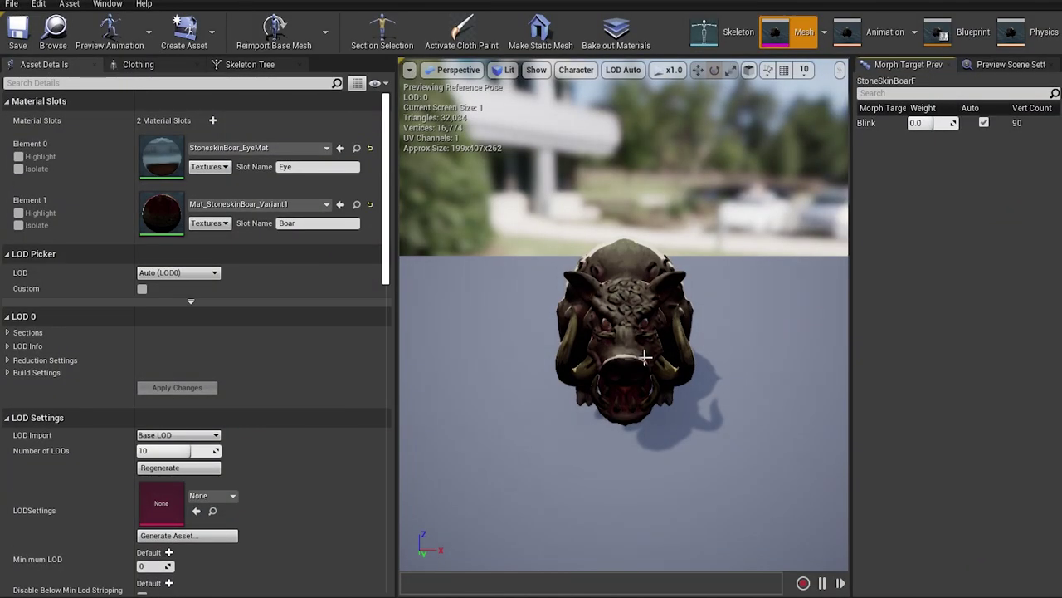
# Preview the Blink morph target on the boar's face at a weight of 0.34 and return to the Stoneskin_Boar-BP blueprint's components.
pyautogui.scroll(6, 644, 326)
pyautogui.keyDown('alt'); pyautogui.moveTo(644, 326); pyautogui.dragTo(540, 326); pyautogui.keyUp('alt')
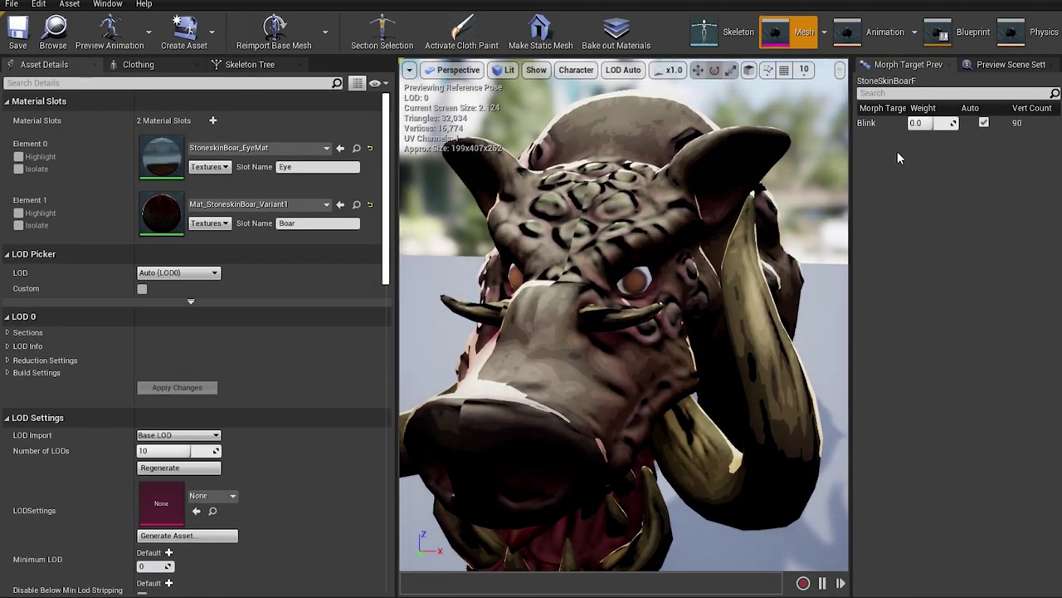
pyautogui.moveTo(921, 122); pyautogui.dragTo(946, 123)
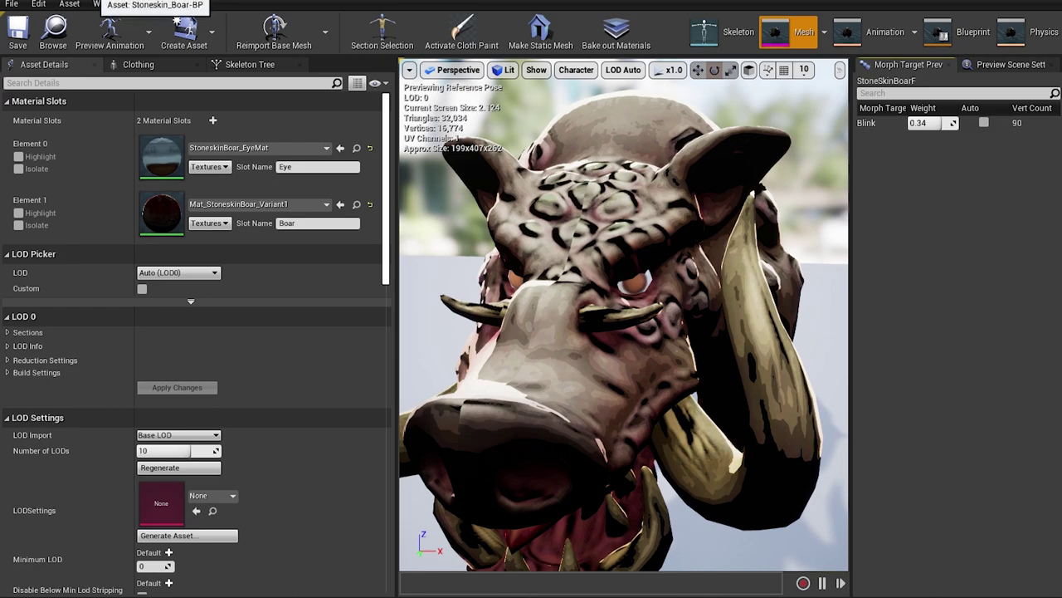
pyautogui.click(98, 2)
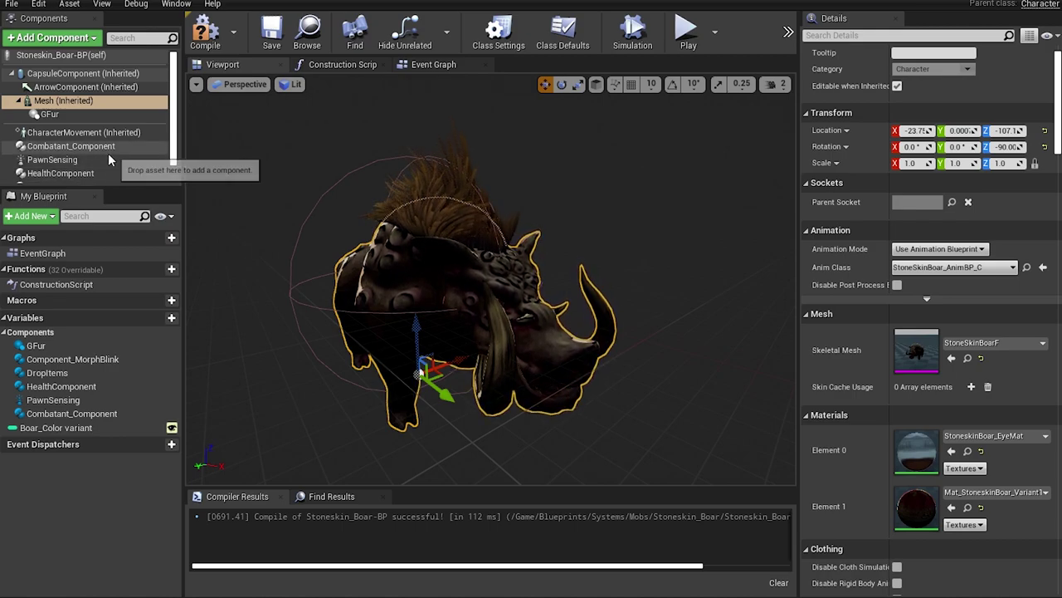
pyautogui.scroll(-1, 100, 157)
pyautogui.click(83, 151)
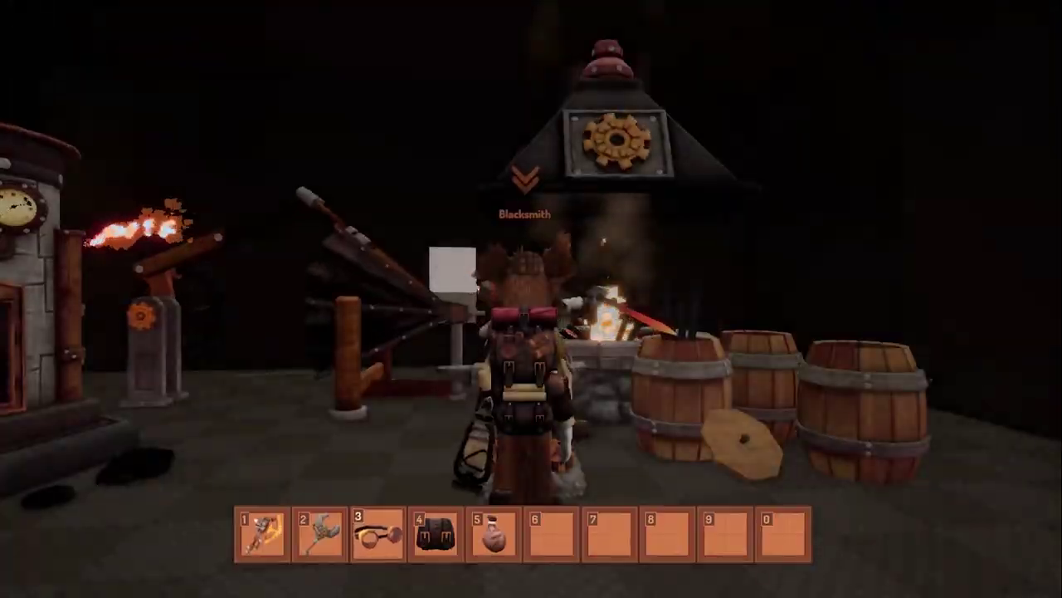
# In the playtest, replace the character's Scholar Glasses with the goggles and the equipped small bag with a second Adventurer's Pouch.
pyautogui.press('w')
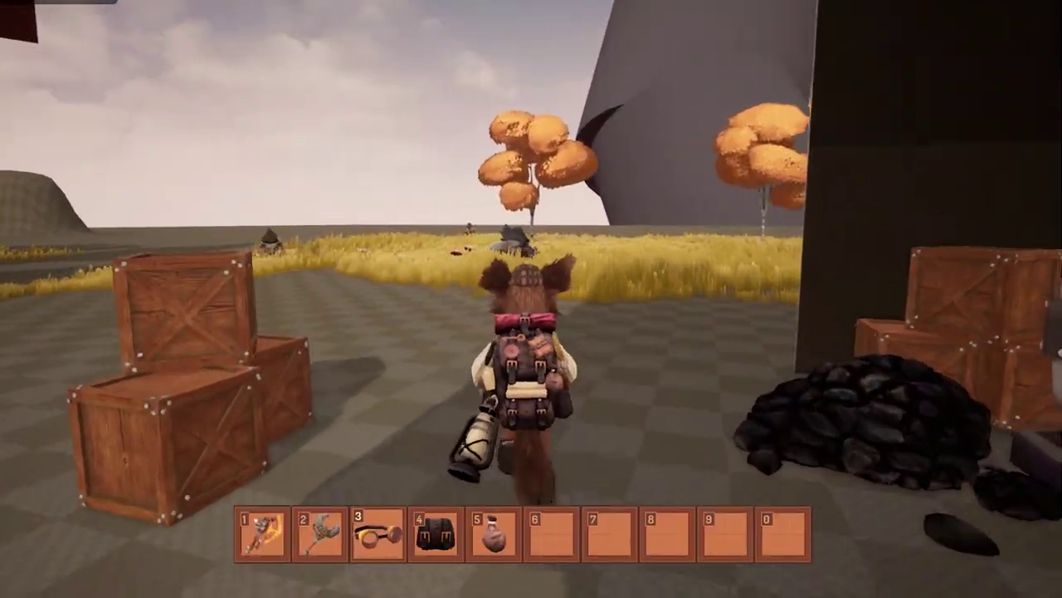
pyautogui.press('i')
pyautogui.moveTo(165, 181)
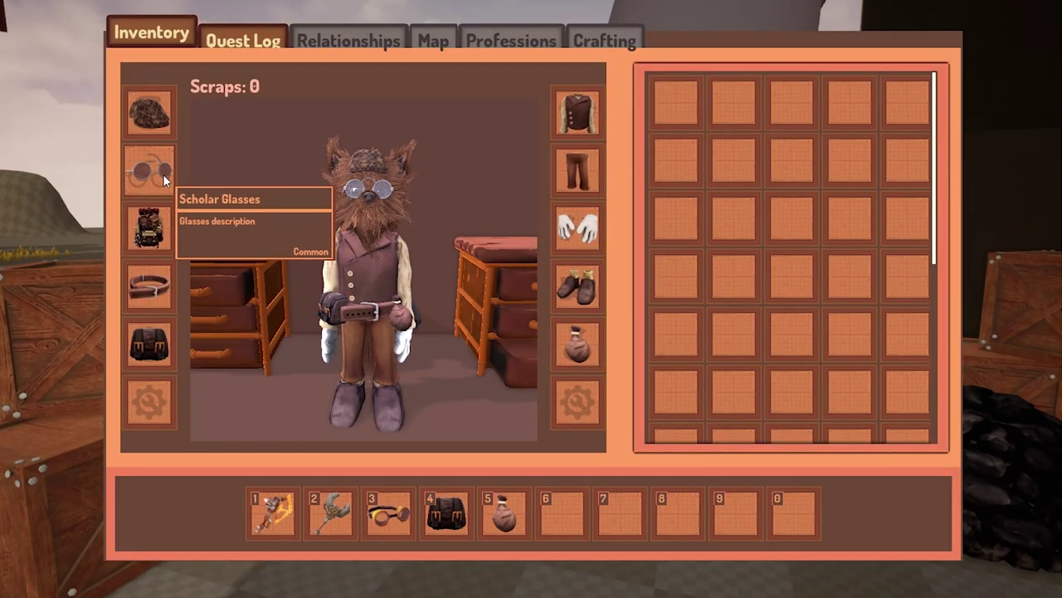
pyautogui.moveTo(165, 180); pyautogui.dragTo(681, 166)
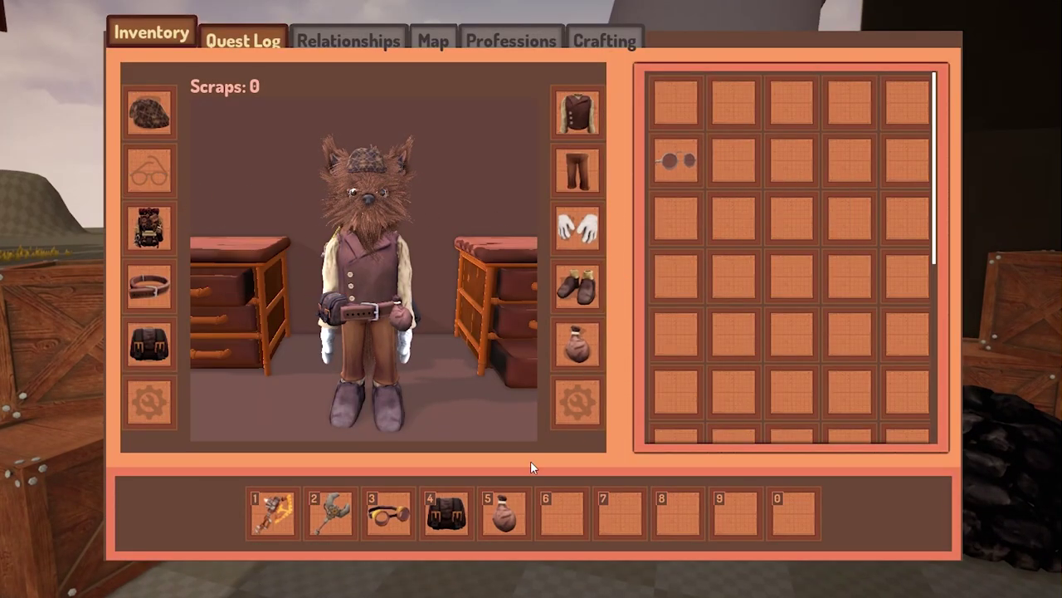
pyautogui.moveTo(402, 501); pyautogui.dragTo(154, 173)
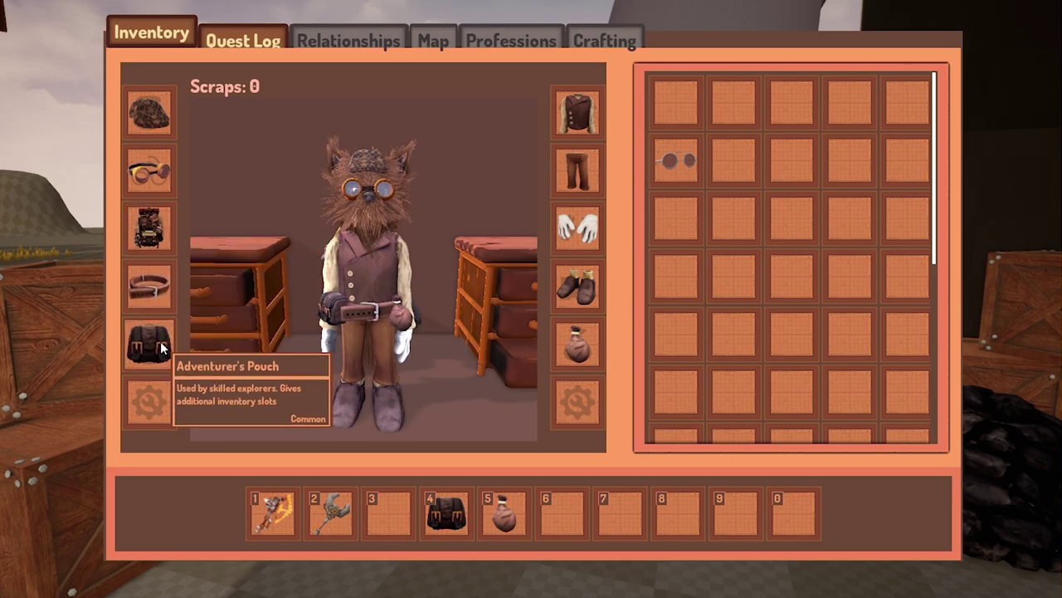
pyautogui.moveTo(436, 506); pyautogui.dragTo(577, 343)
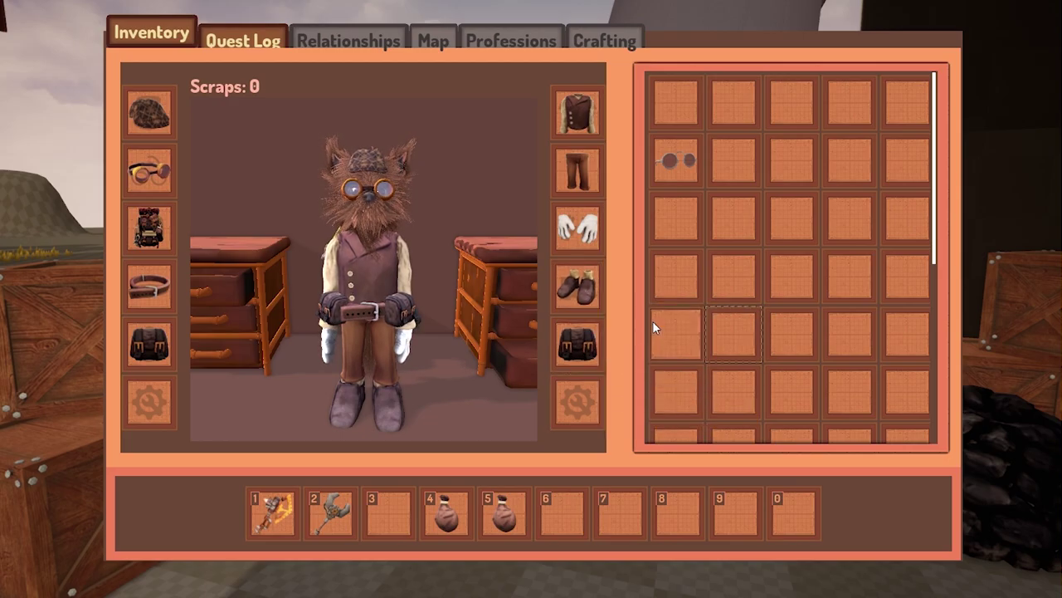
pyautogui.press('i')
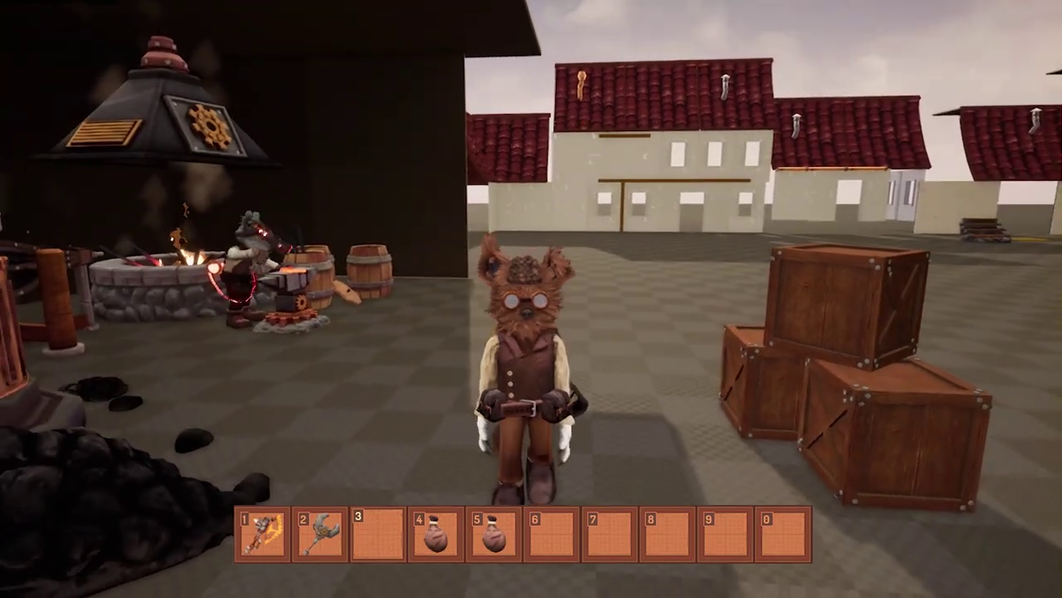
# Equip the fire weapon from action slot 1 and walk the character out toward the grass field.
pyautogui.press('d')
pyautogui.press('1')
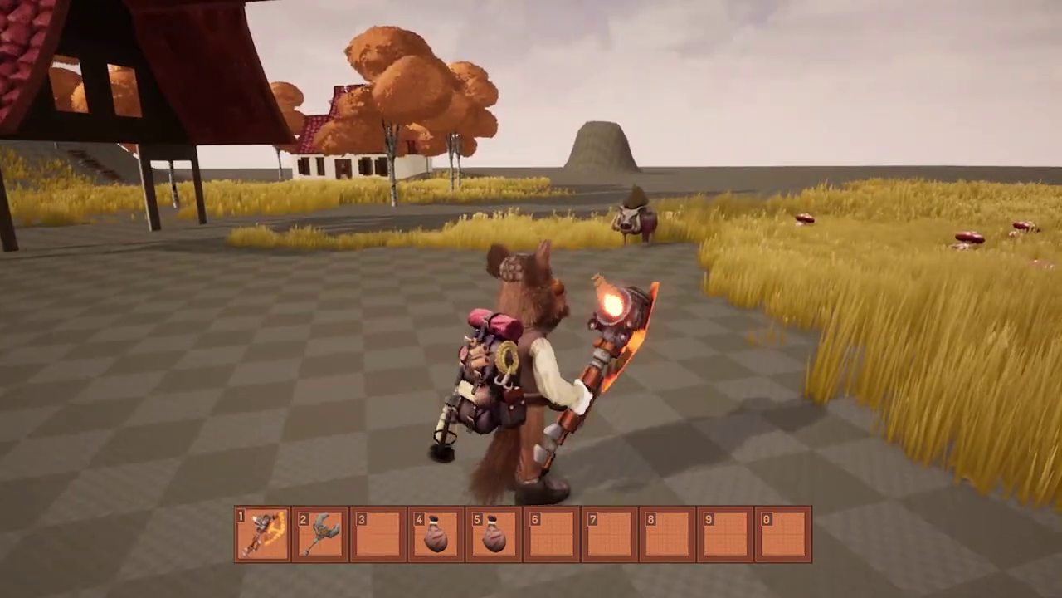
pyautogui.press('w')
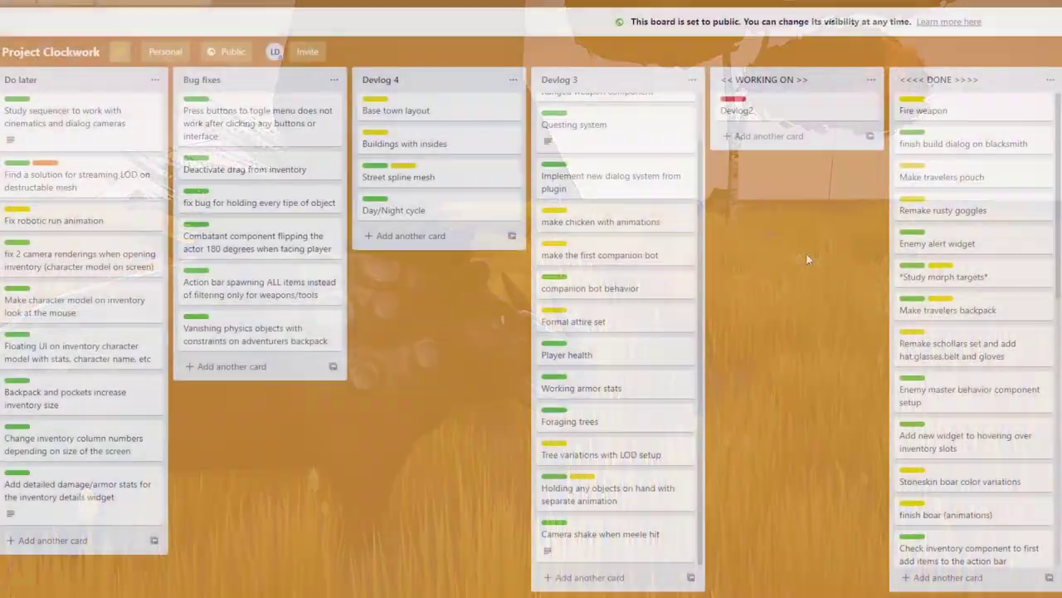
# Switch to the Project Clockwork Trello board and review the cards in the DONE and Devlog 3 lists.
pyautogui.scroll(-2, 965, 226)
pyautogui.scroll(-8, 964, 226)
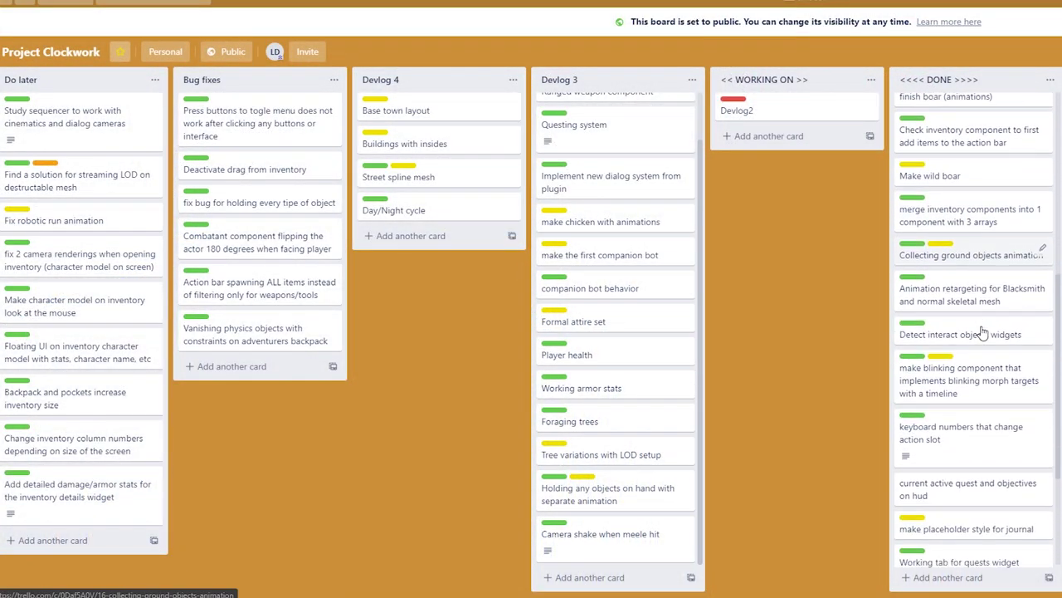
pyautogui.scroll(5, 977, 363)
pyautogui.scroll(4, 985, 377)
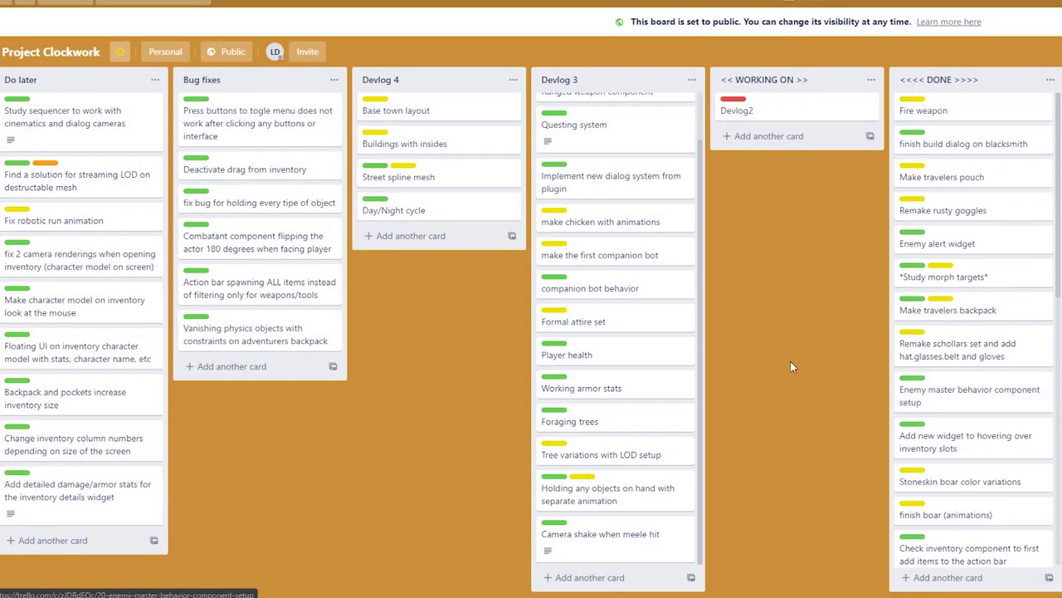
pyautogui.scroll(2, 702, 122)
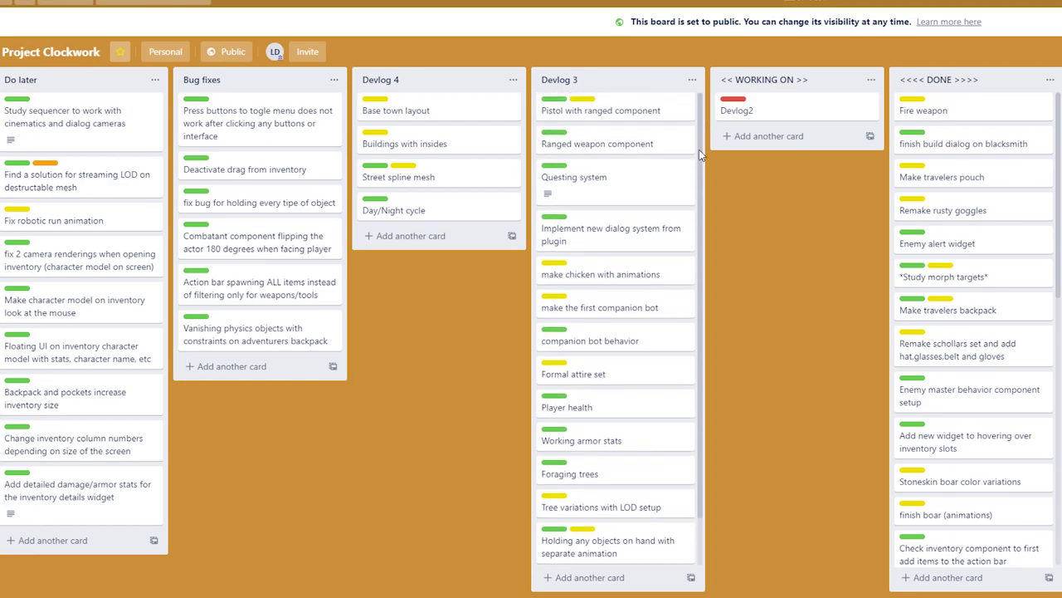
pyautogui.scroll(-1, 670, 178)
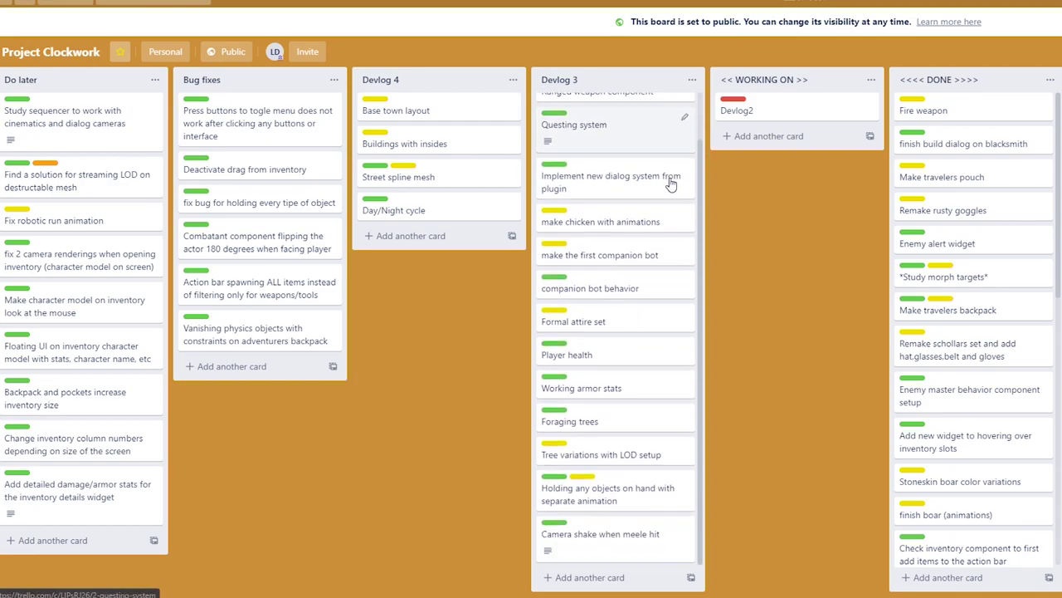
pyautogui.scroll(1, 671, 181)
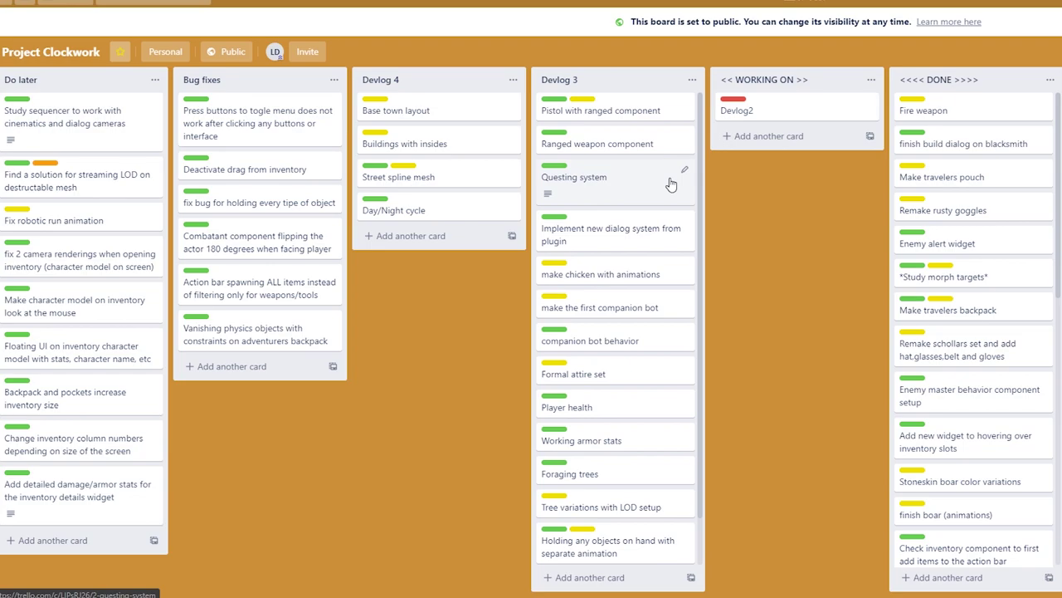
pyautogui.scroll(-1, 670, 183)
pyautogui.scroll(1, 669, 200)
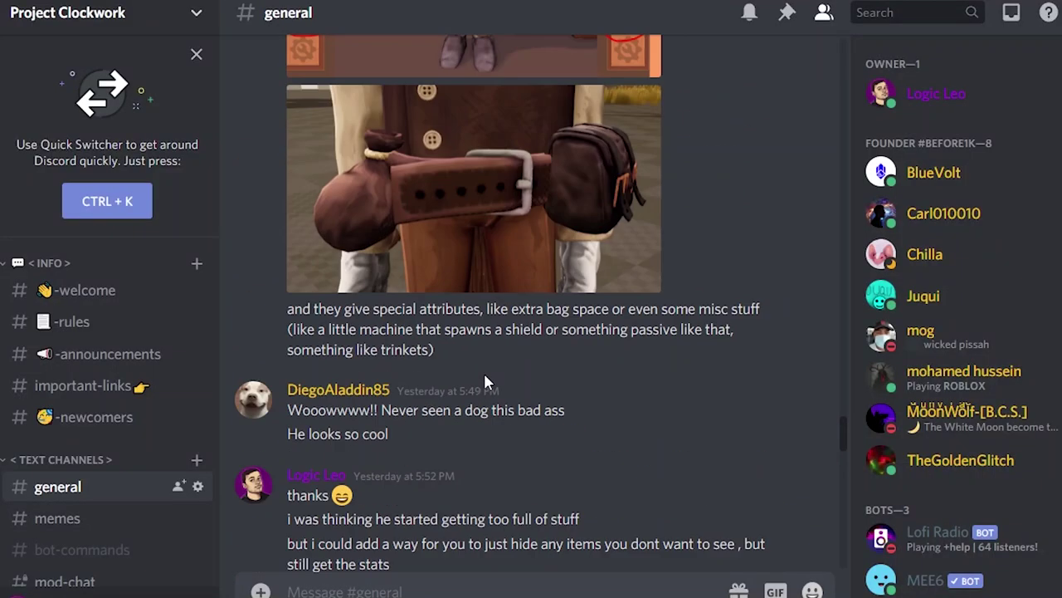
# Switch to the Project Clockwork Discord server and read through the general channel's messages about pouches and game mechanics.
pyautogui.scroll(4, 483, 370)
pyautogui.scroll(8, 729, 415)
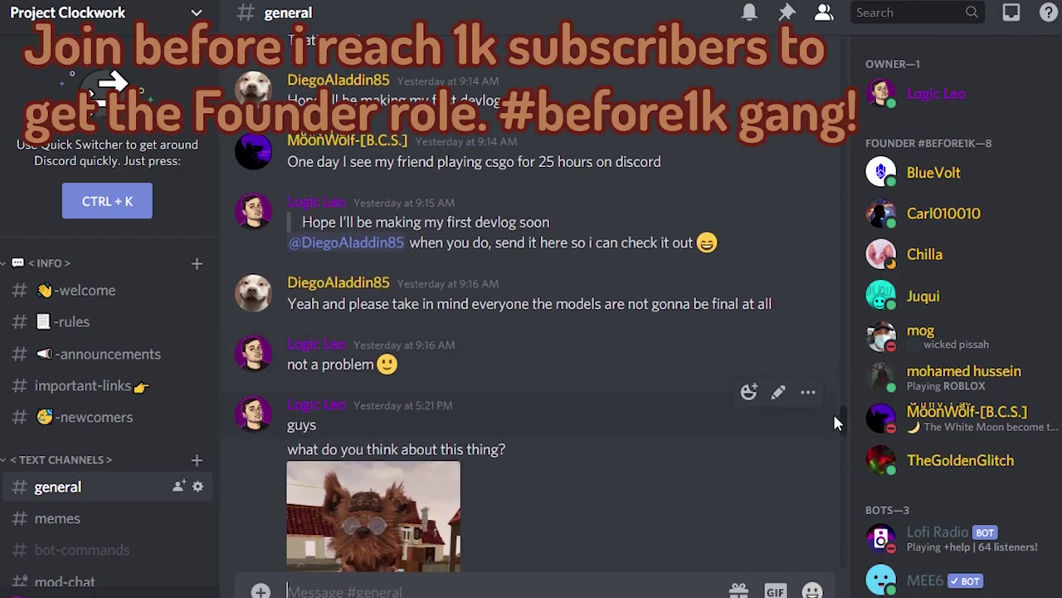
pyautogui.scroll(-5, 718, 422)
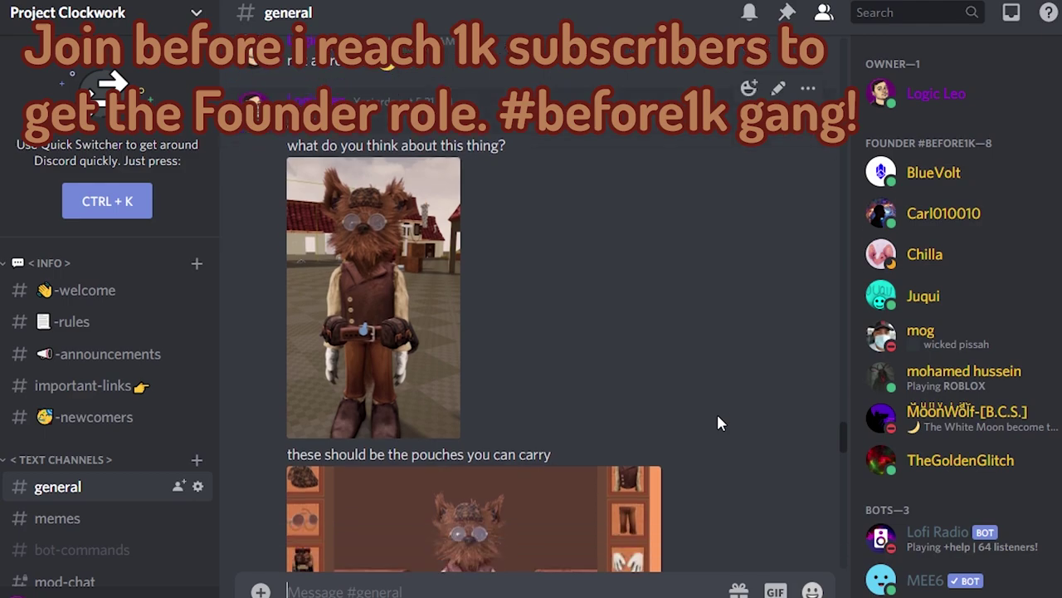
pyautogui.scroll(-10, 718, 422)
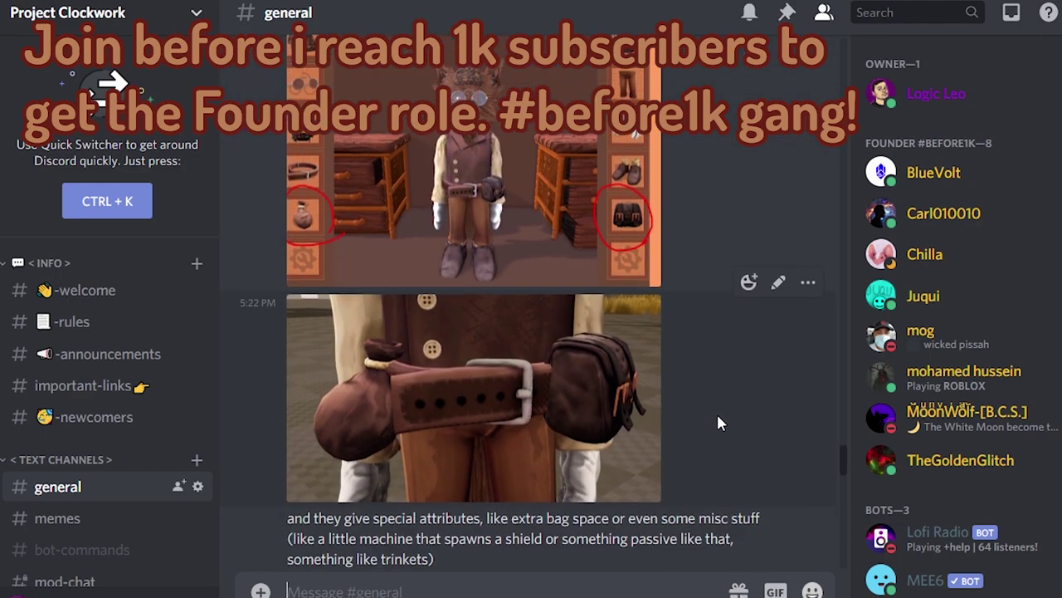
pyautogui.scroll(-10, 718, 422)
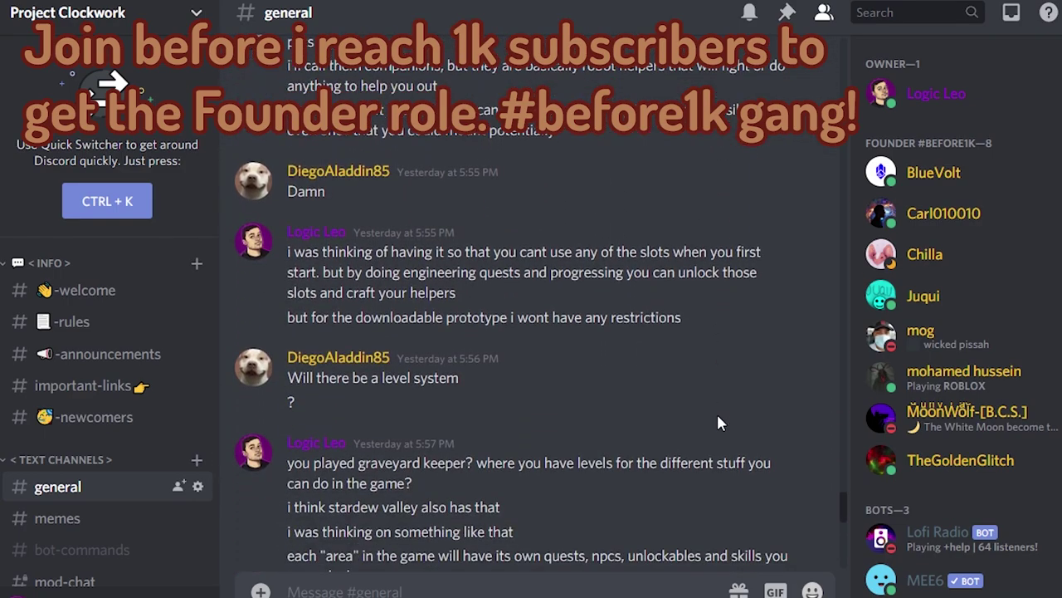
pyautogui.scroll(-10, 718, 422)
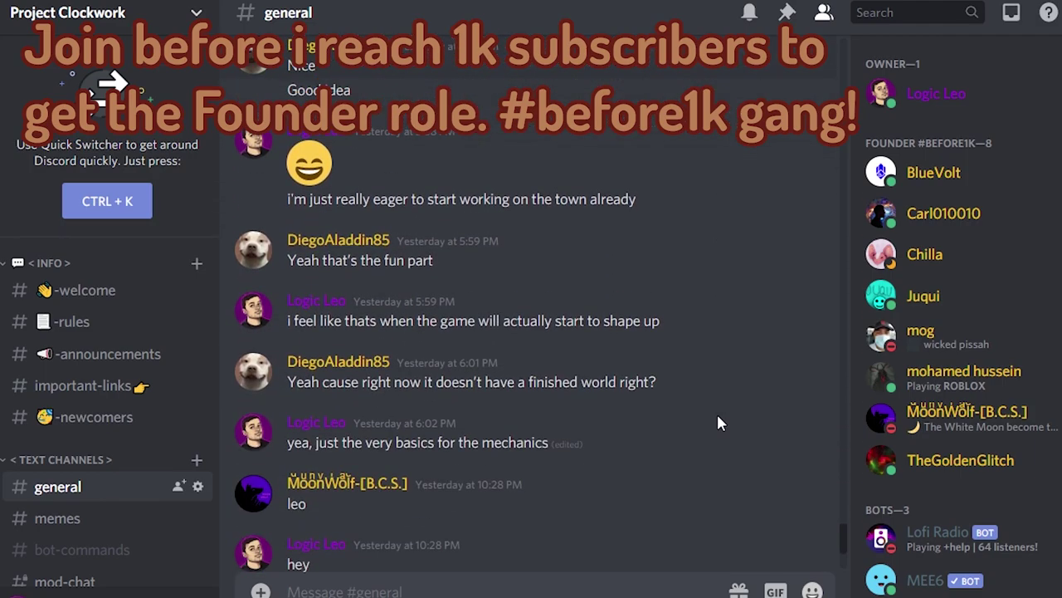
pyautogui.scroll(-3, 716, 412)
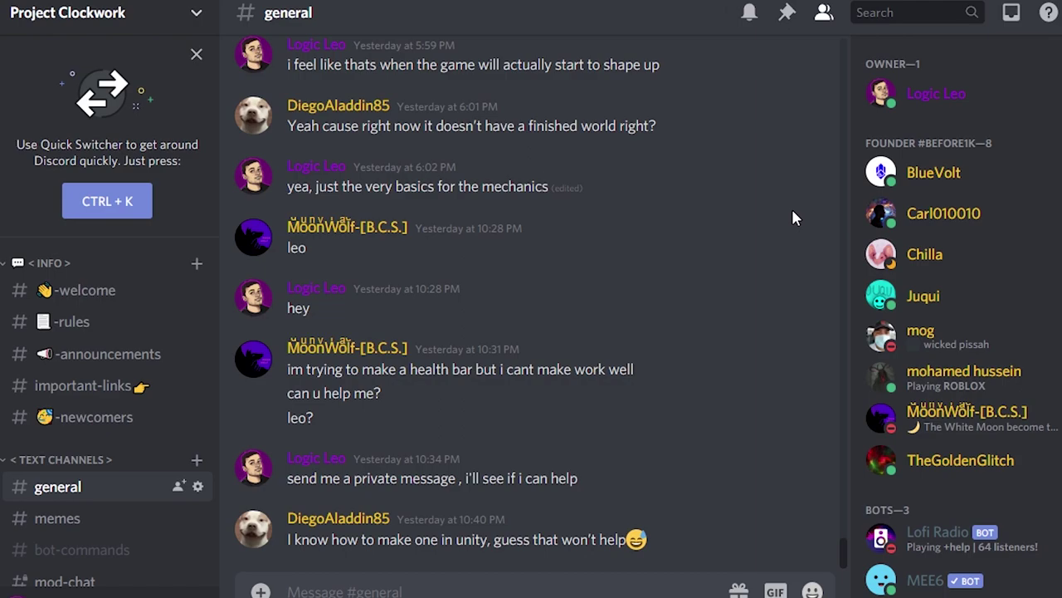
pyautogui.scroll(1, 793, 218)
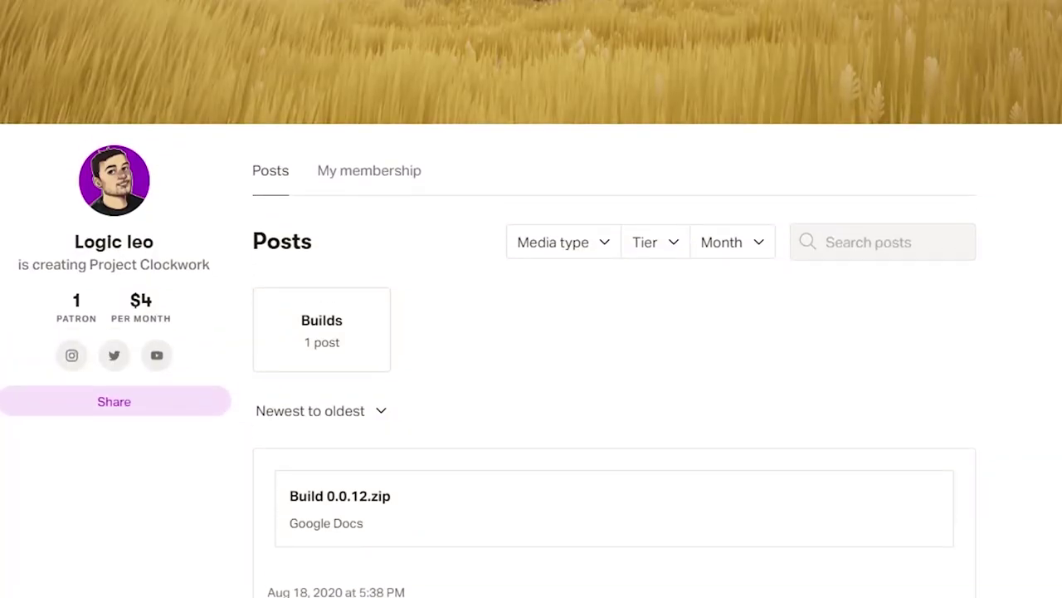
# Switch to the Project Clockwork Patreon page and look through the Build 0.0.20 and Build 0.0.12 posts.
pyautogui.scroll(3, 531, 299)
pyautogui.scroll(-3, 532, 299)
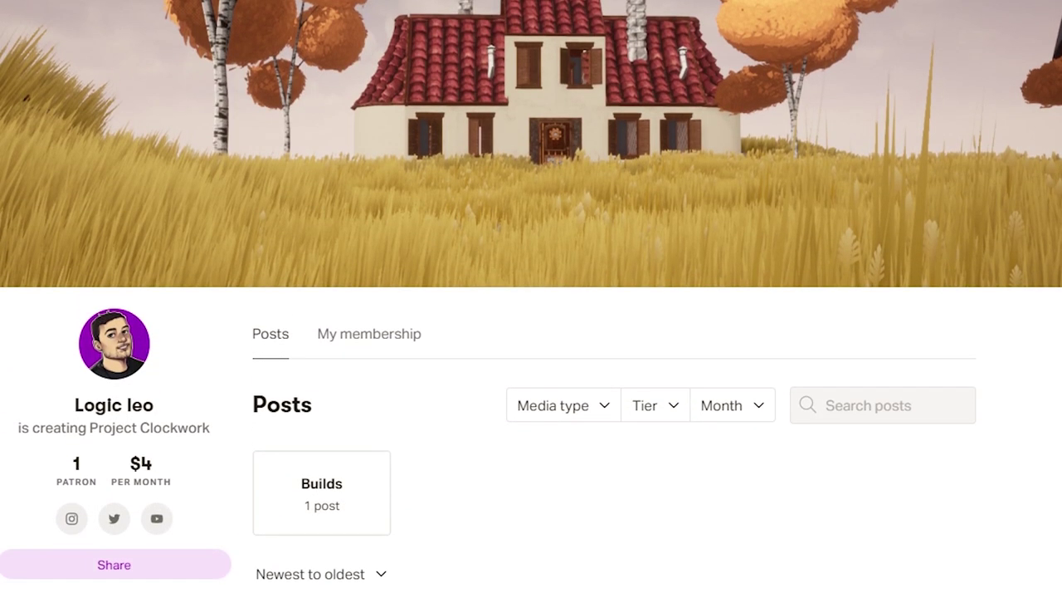
pyautogui.scroll(-6, 531, 299)
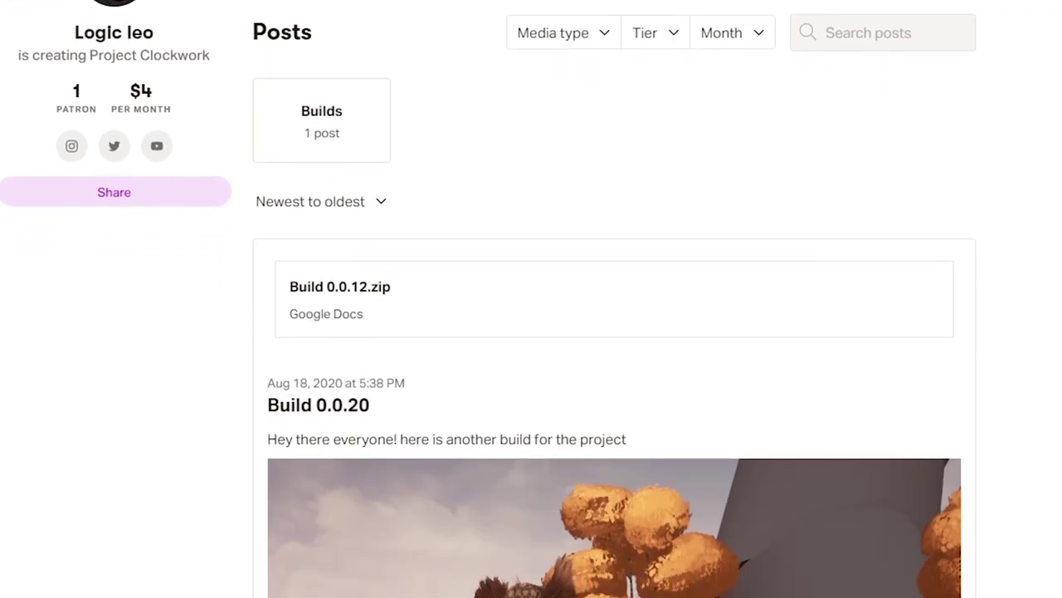
pyautogui.scroll(-6, 532, 299)
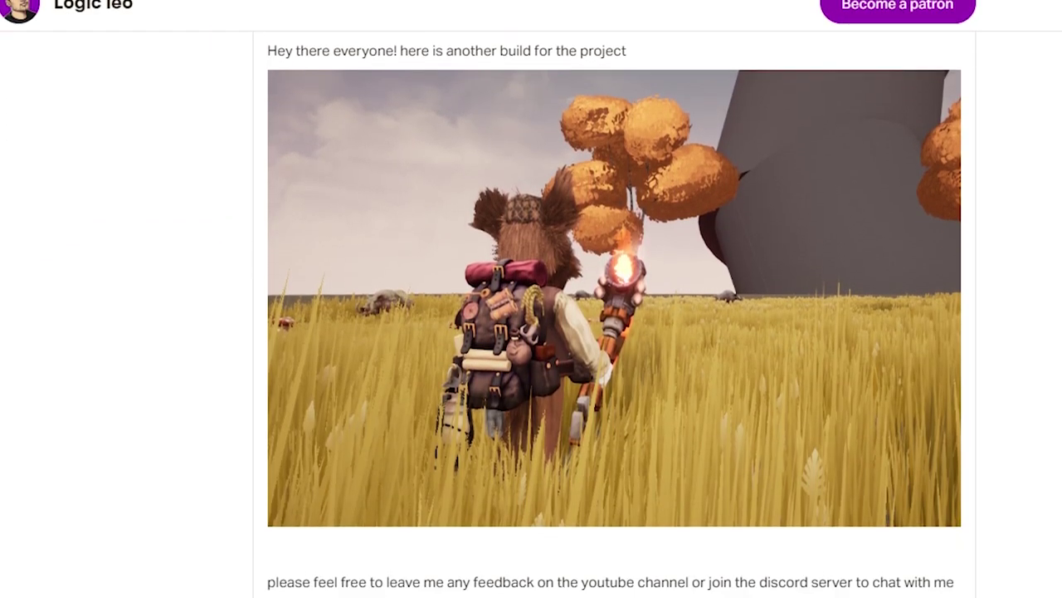
pyautogui.scroll(-6, 531, 299)
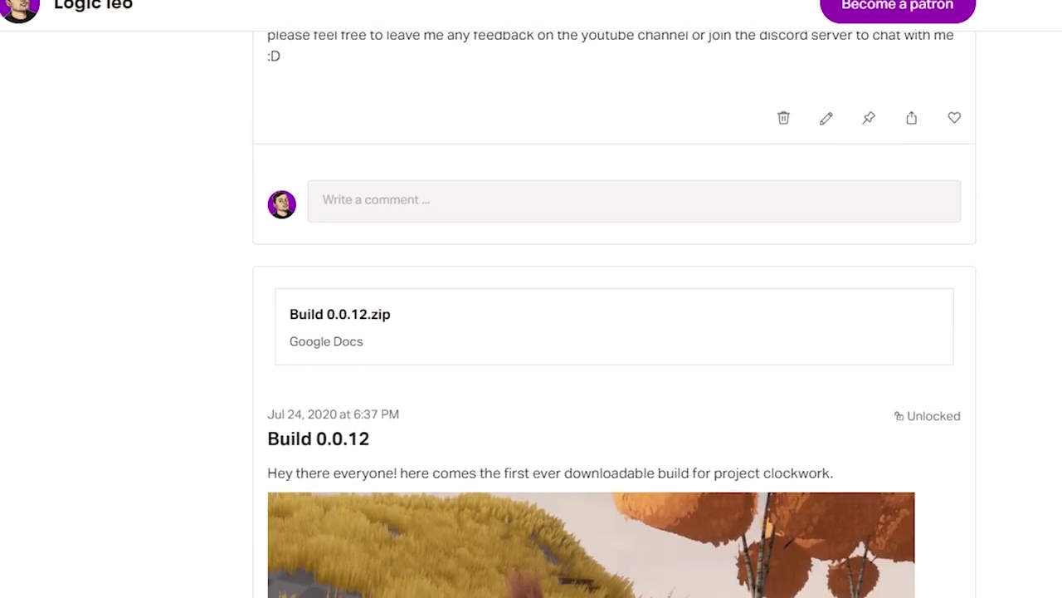
pyautogui.scroll(-2, 531, 298)
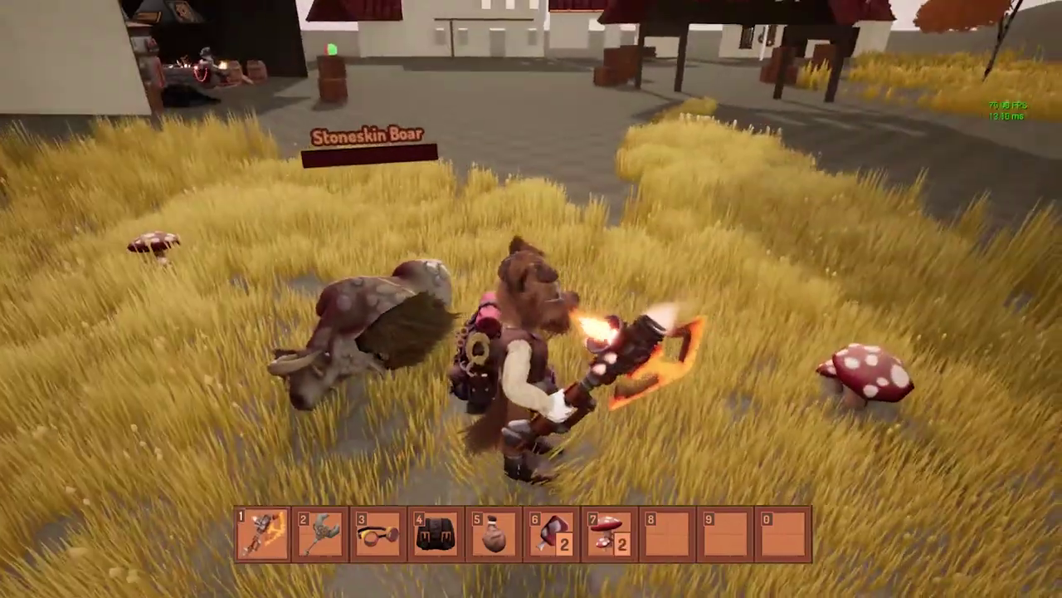
# In the playtest, collect the wild mushrooms and run through the grass field toward the Stoneskin Boars.
pyautogui.press('e')
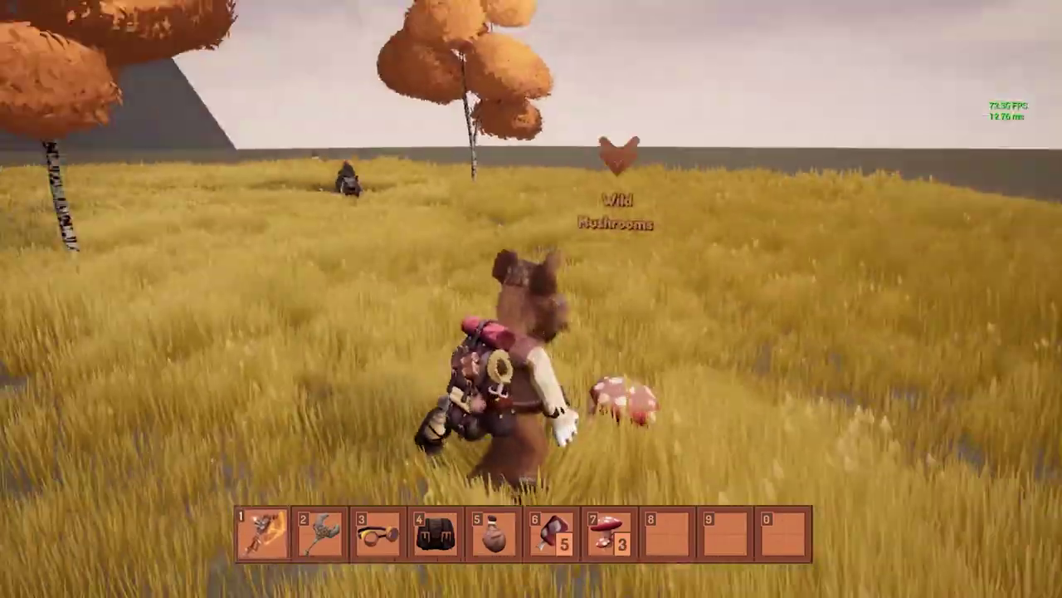
pyautogui.press('e')
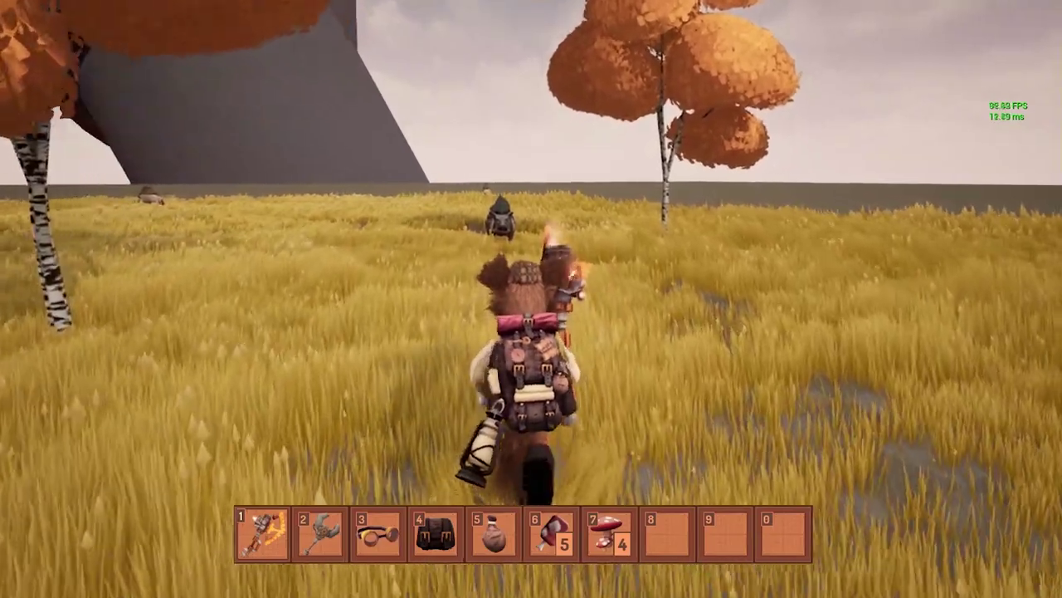
pyautogui.press('w')
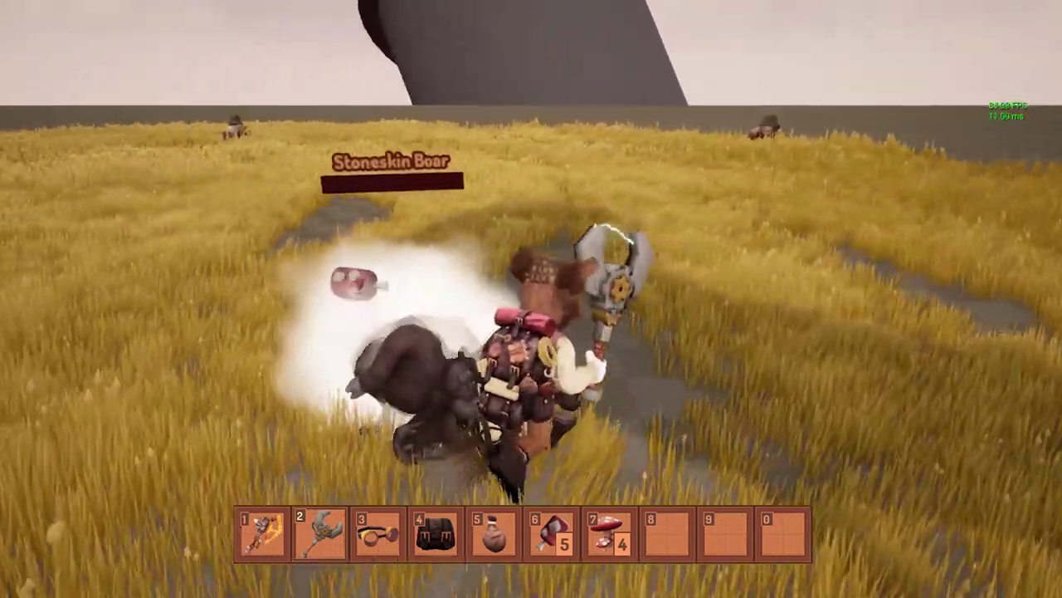
pyautogui.press('w')
pyautogui.press('w')
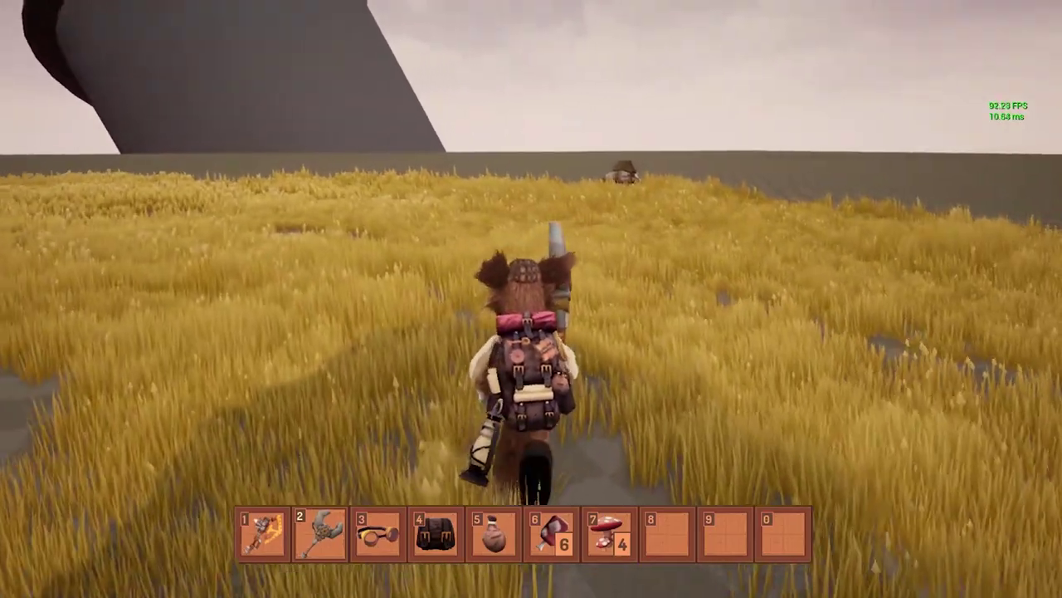